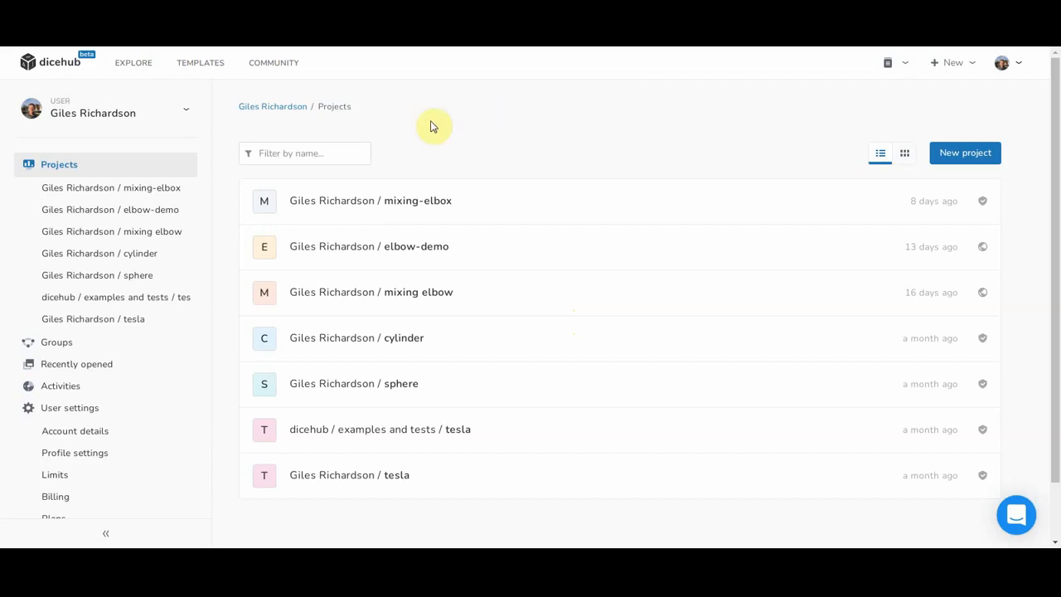
Step: Create a new project named 'ferrari' with Internal visibility
{"action": "left_click", "coordinate": [956, 159]}
{"action": "type", "text": "f"}
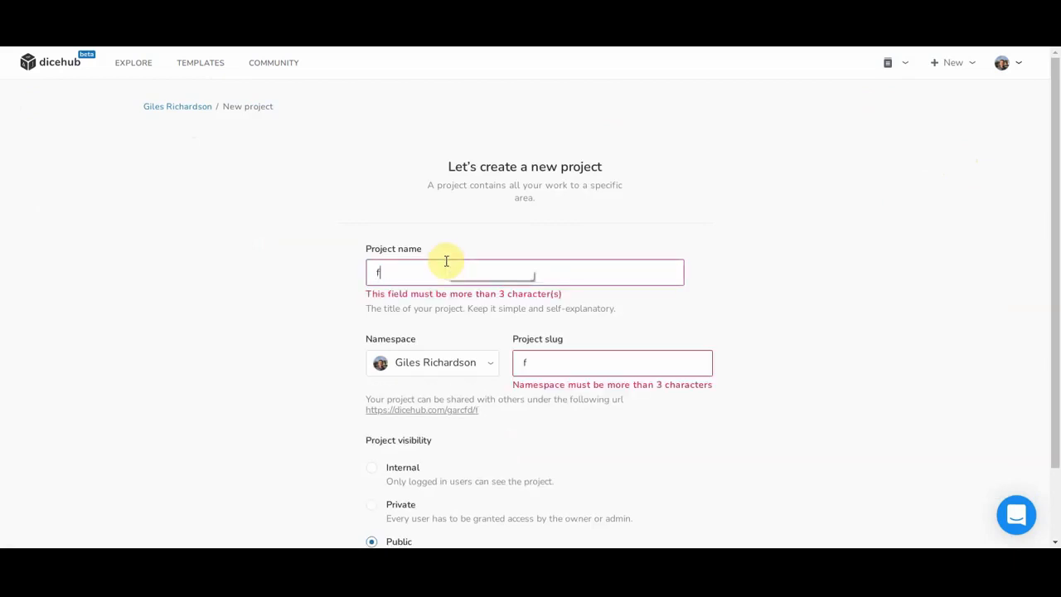
{"action": "type", "text": "errari"}
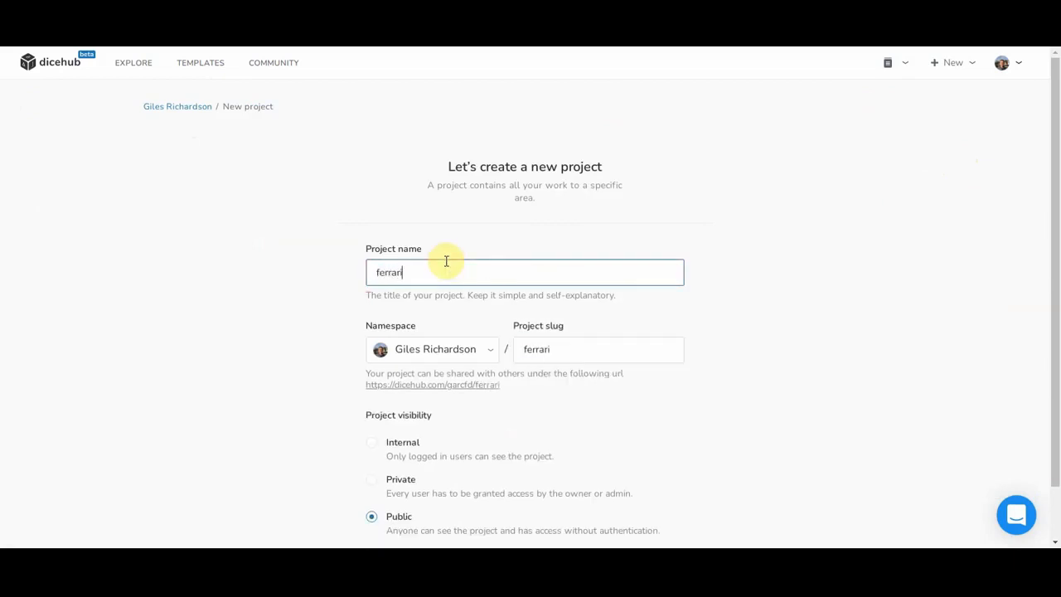
{"action": "left_click_drag", "start_coordinate": [1053, 211], "coordinate": [1045, 286]}
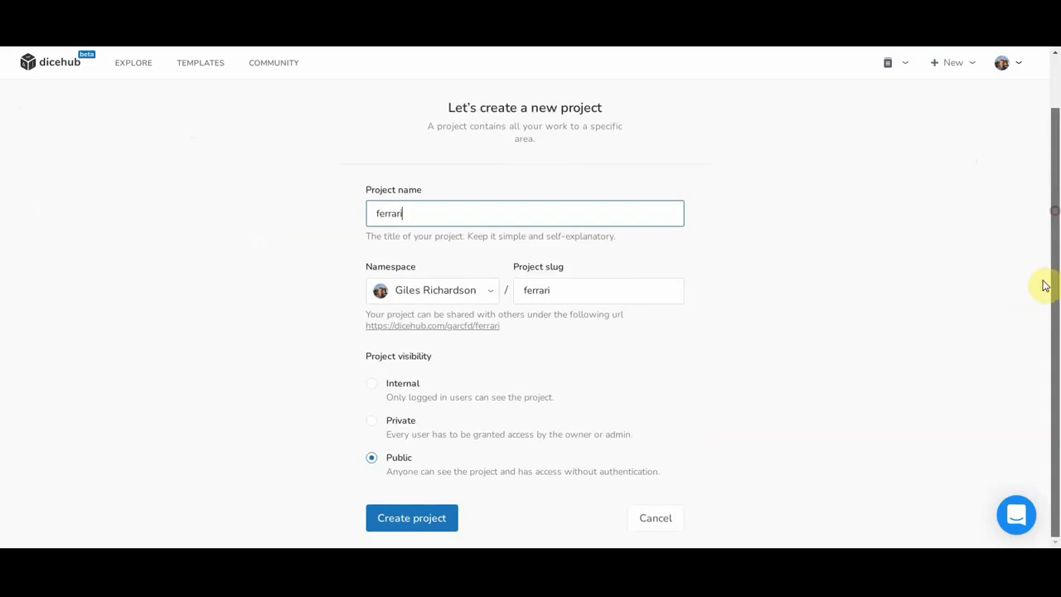
{"action": "left_click", "coordinate": [384, 390]}
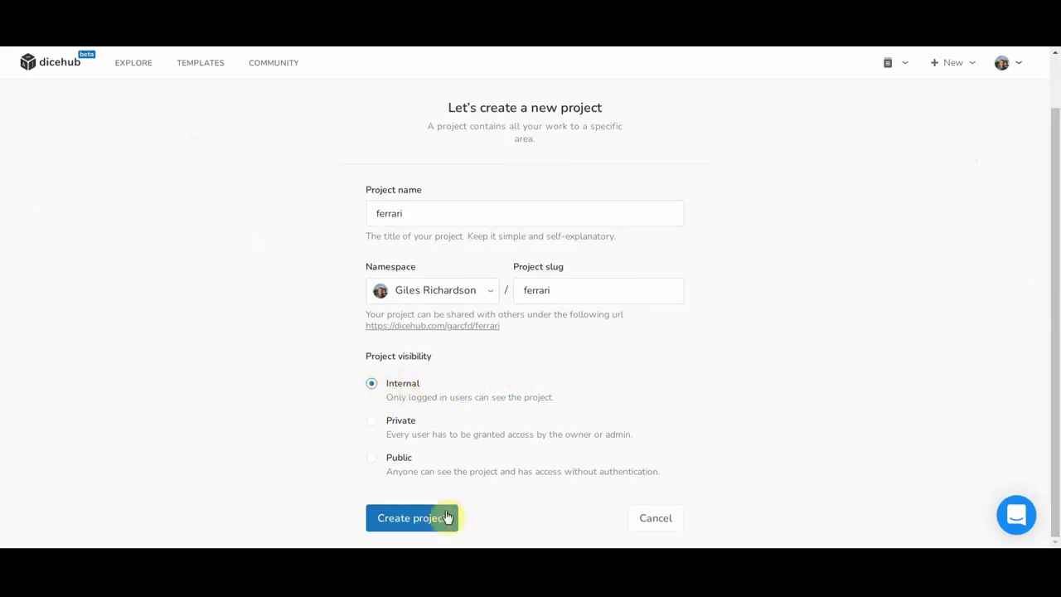
{"action": "left_click", "coordinate": [410, 520]}
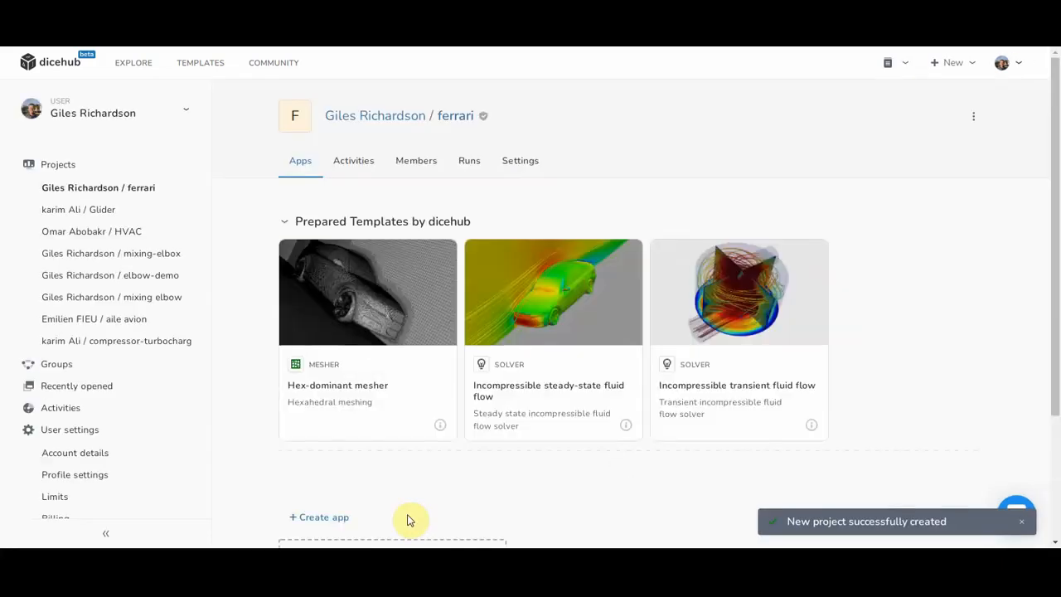
Step: Create a Hex-dominant mesher app in the ferrari project from its template
{"action": "mouse_move", "coordinate": [320, 362]}
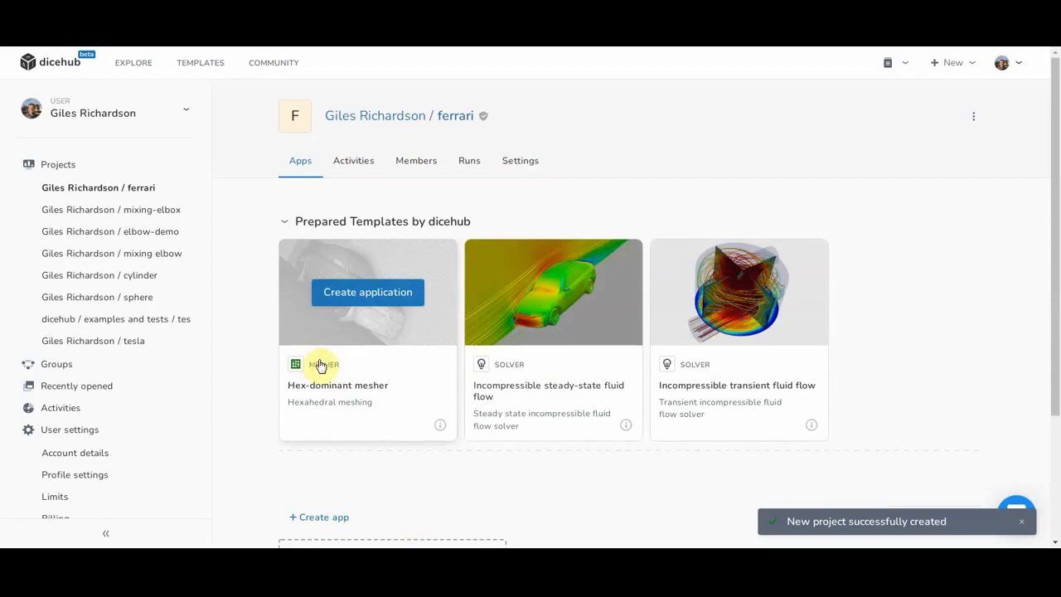
{"action": "left_click", "coordinate": [365, 293]}
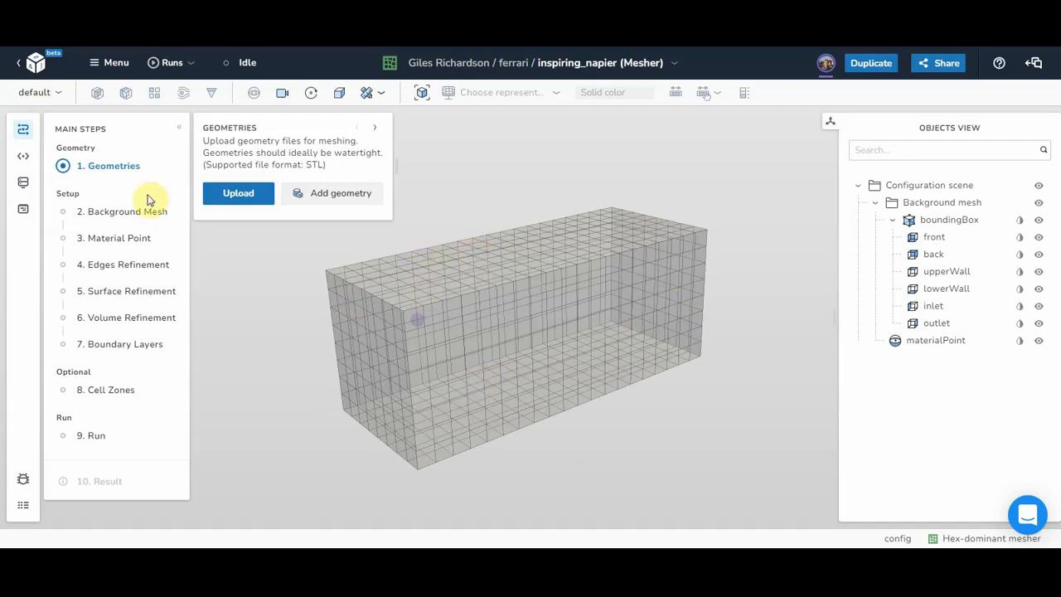
Step: Upload the F488.stl car geometry into the mesher
{"action": "left_click", "coordinate": [232, 193]}
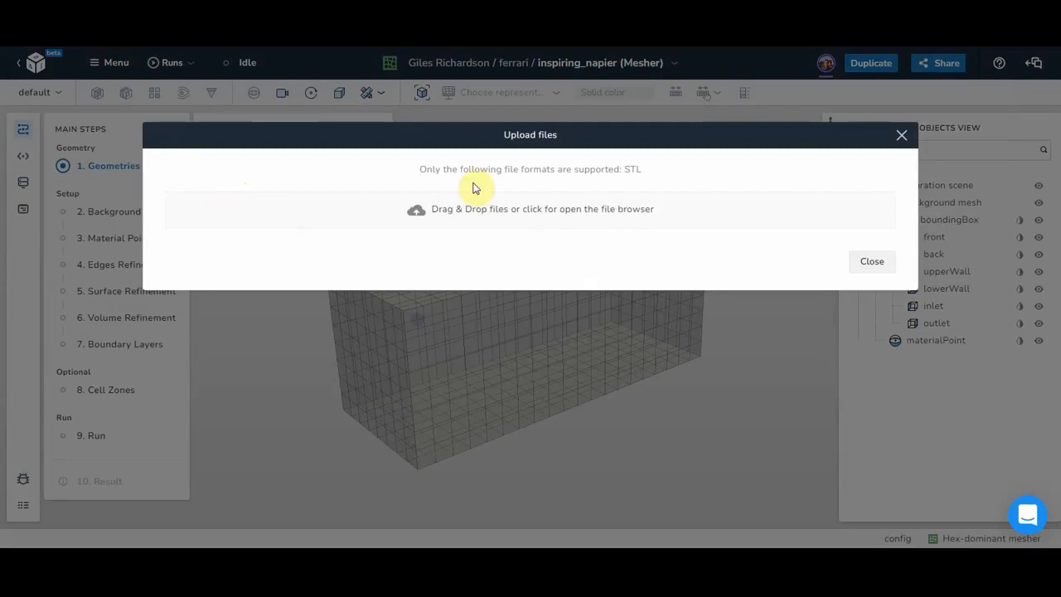
{"action": "left_click", "coordinate": [476, 212]}
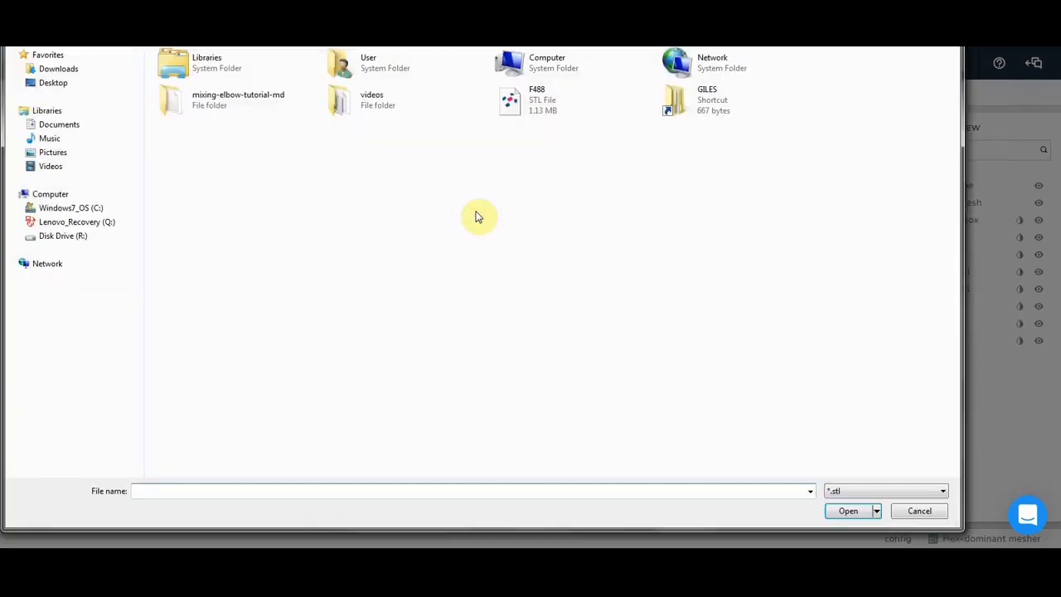
{"action": "double_click", "coordinate": [539, 96]}
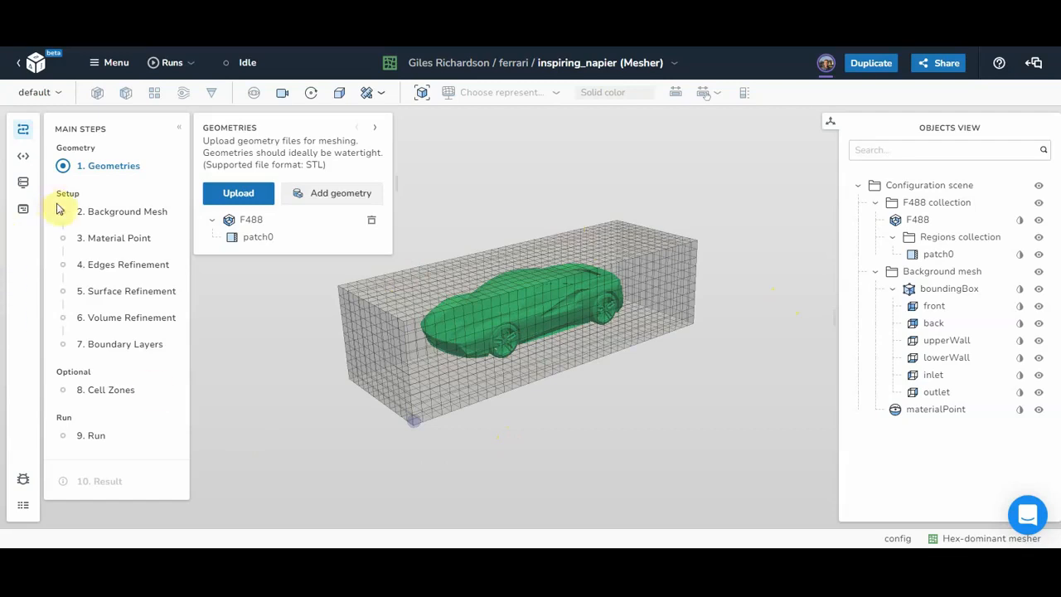
Step: Show the Background Mesh settings and view the car in parallel projection
{"action": "left_click", "coordinate": [100, 214]}
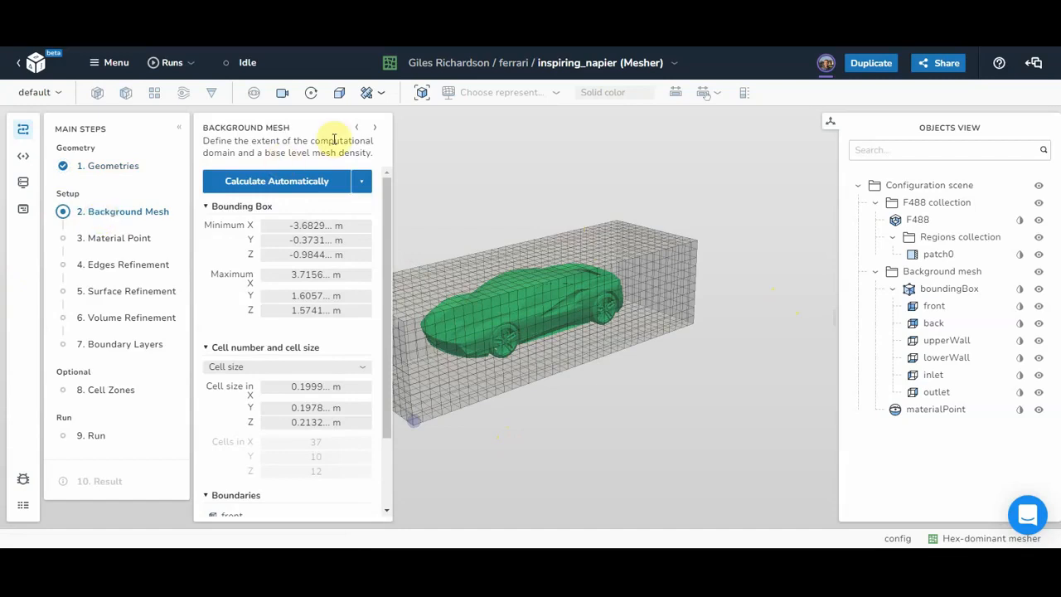
{"action": "left_click", "coordinate": [283, 93]}
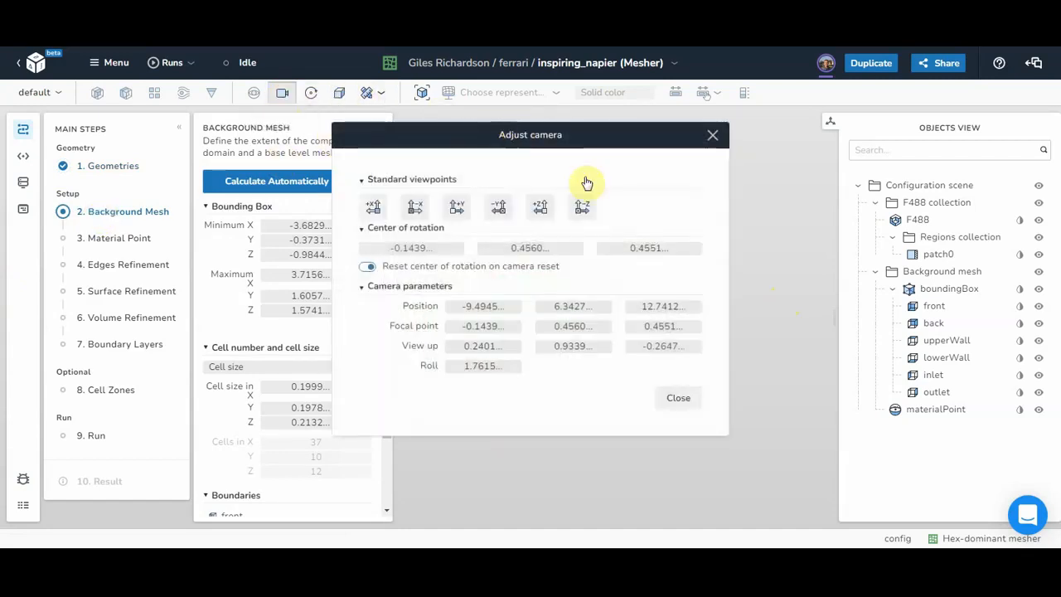
{"action": "left_click", "coordinate": [714, 135]}
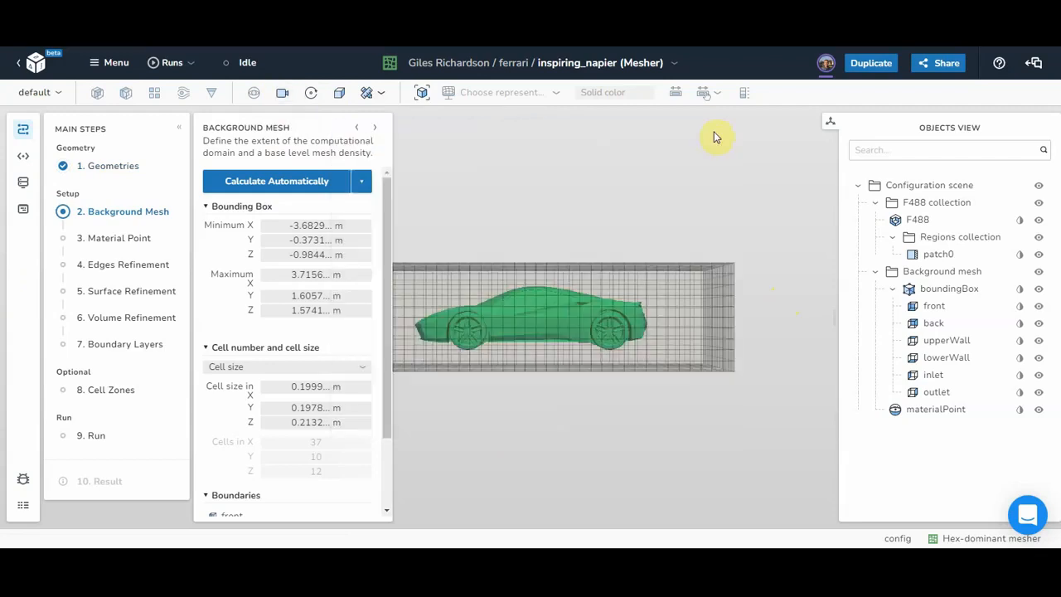
{"action": "left_click", "coordinate": [340, 96]}
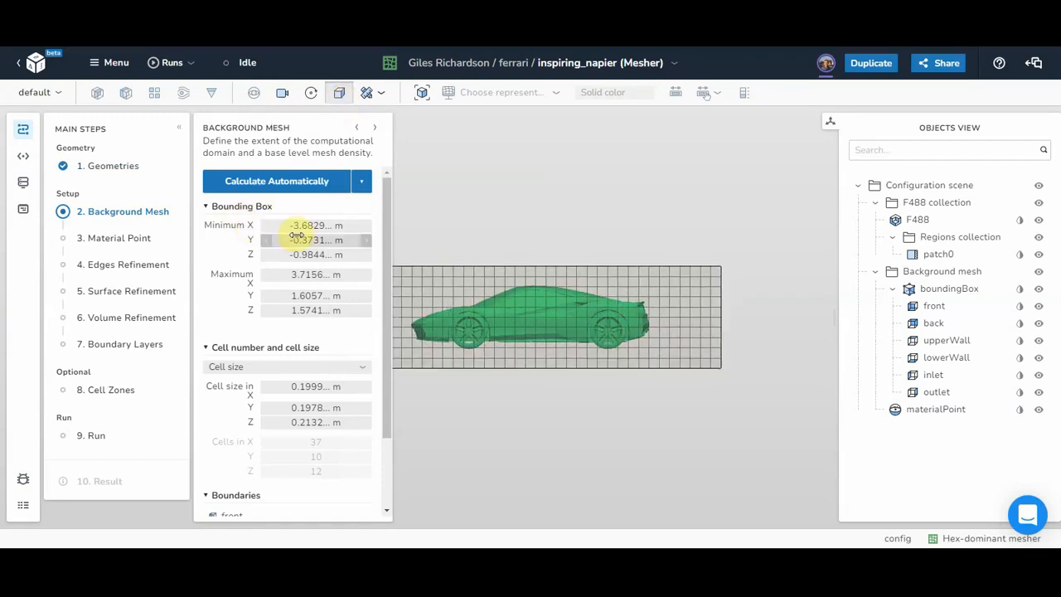
Step: Set the bounding box X extent from -6 to 8 m
{"action": "left_click", "coordinate": [310, 225]}
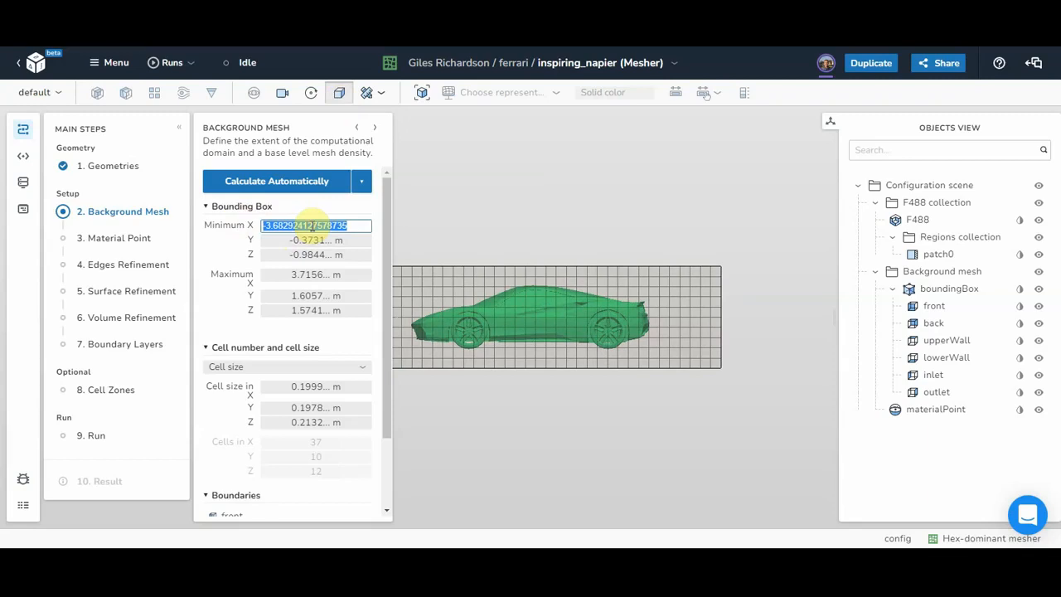
{"action": "type", "text": "-6"}
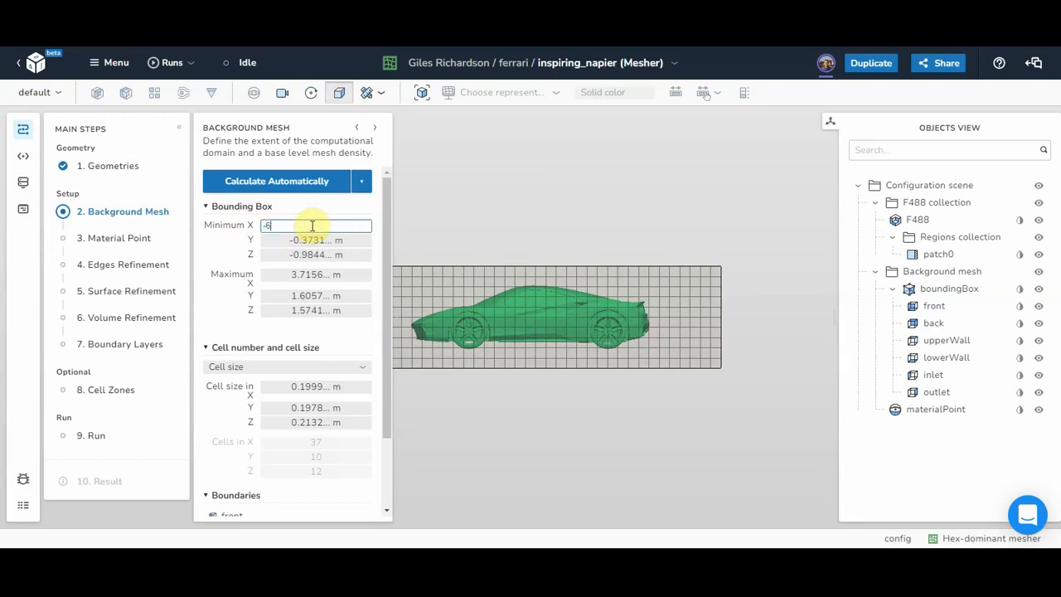
{"action": "left_click", "coordinate": [302, 275]}
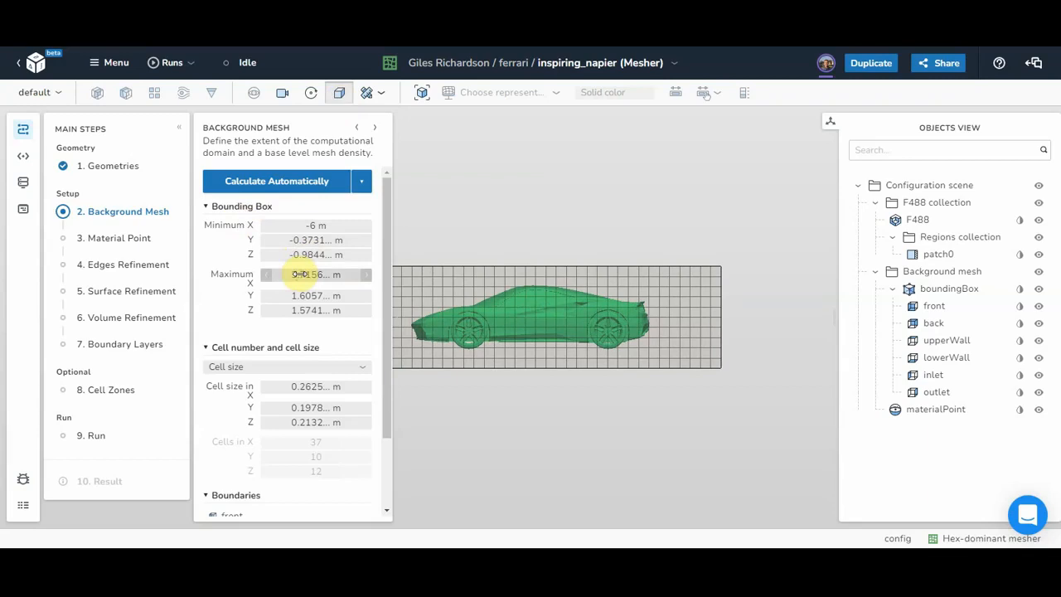
{"action": "type", "text": "8"}
Step: Set the bounding box Y extent from 0 to 4 m
{"action": "left_click", "coordinate": [314, 240]}
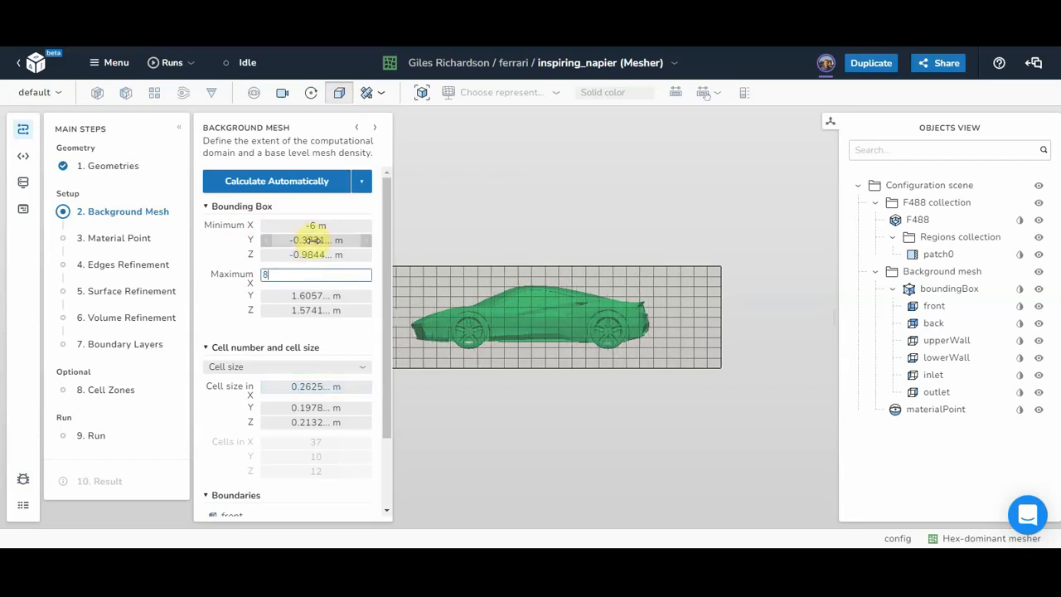
{"action": "type", "text": "0"}
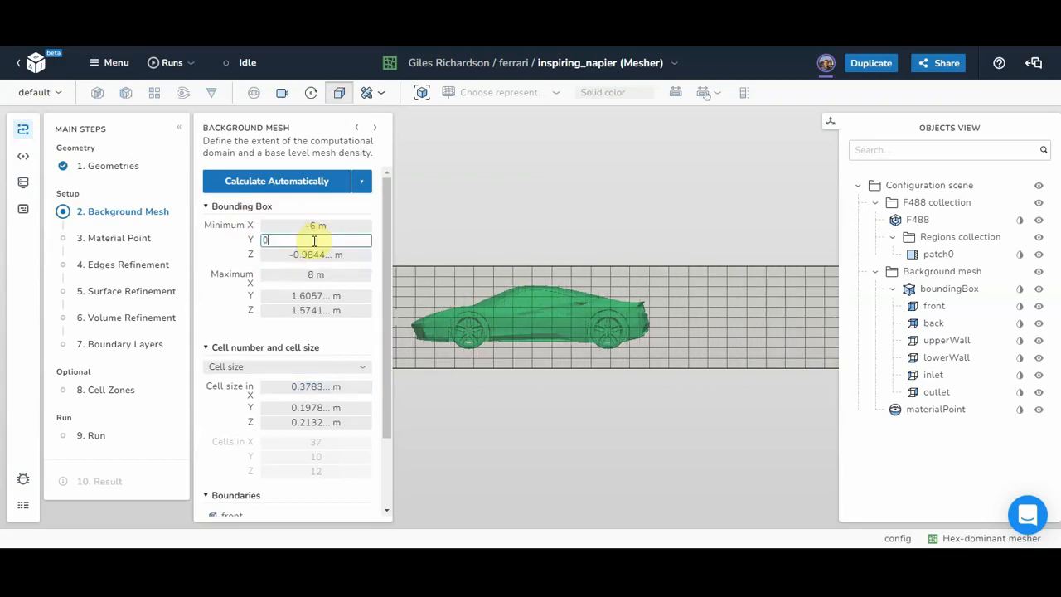
{"action": "key", "text": "Return"}
{"action": "left_click", "coordinate": [306, 295]}
{"action": "type", "text": "4"}
{"action": "key", "text": "Return"}
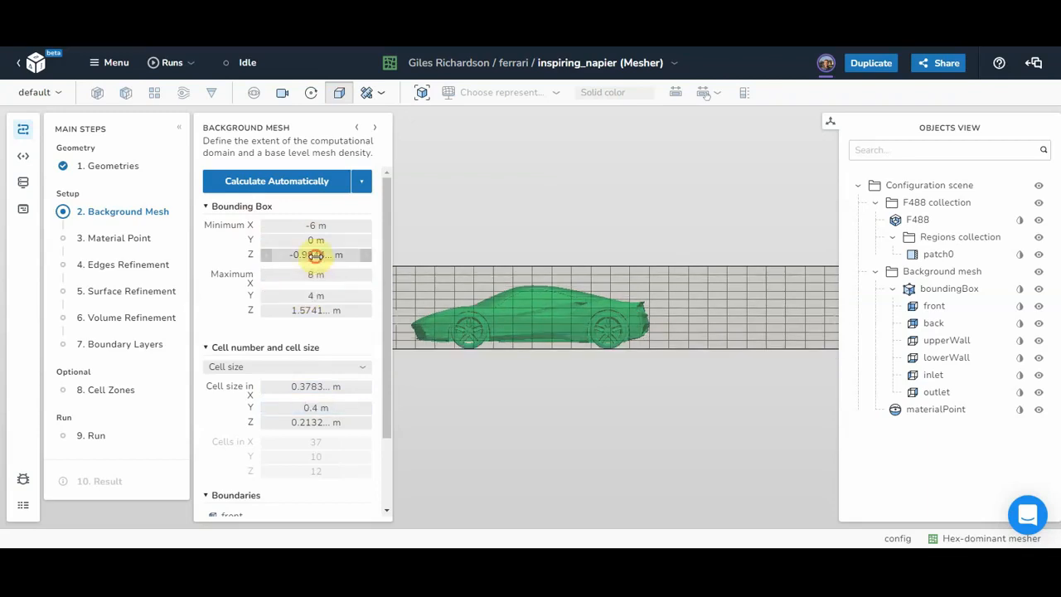
Step: Set the bounding box Z extent from -2 to 2 m
{"action": "left_click", "coordinate": [316, 256]}
{"action": "type", "text": "-2"}
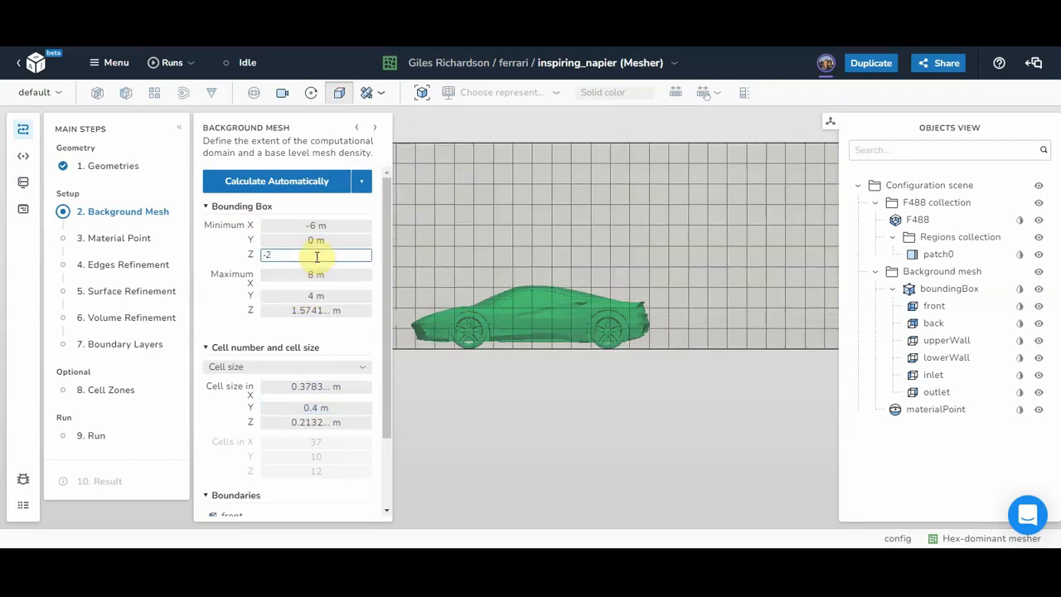
{"action": "key", "text": "Return"}
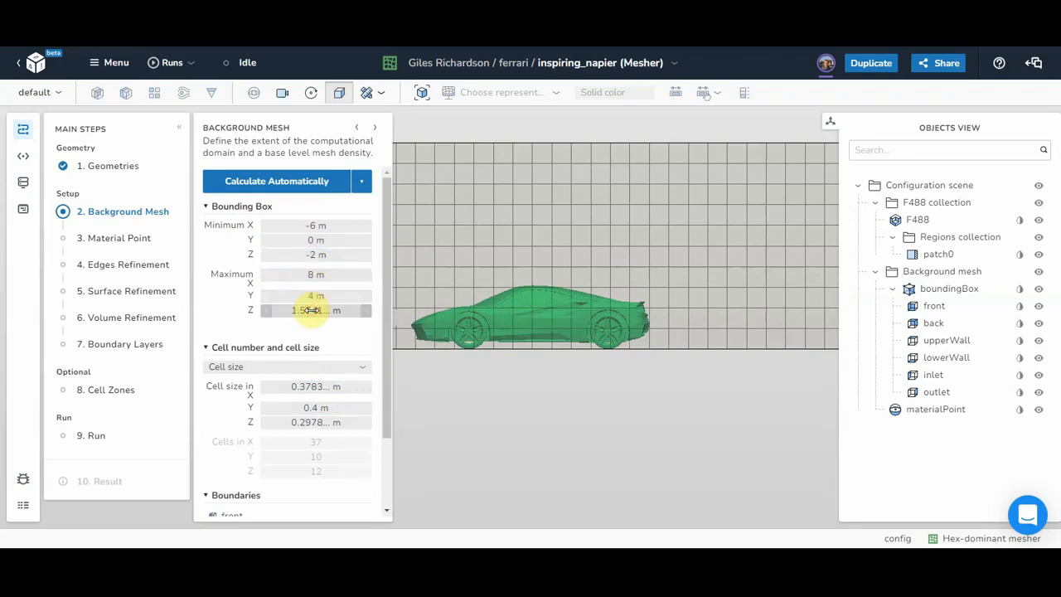
{"action": "left_click", "coordinate": [309, 310]}
{"action": "type", "text": "2"}
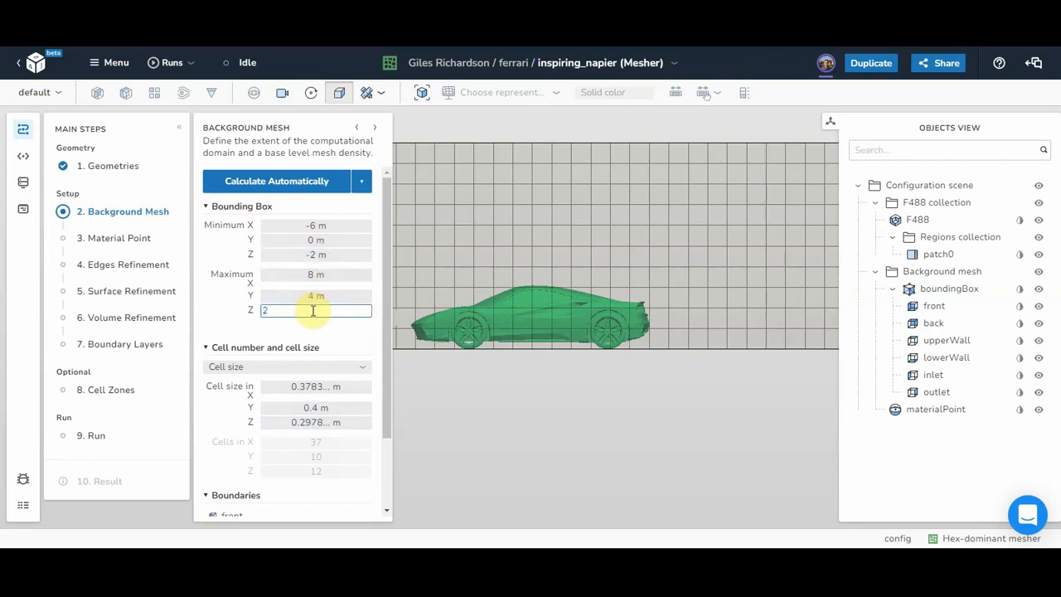
{"action": "key", "text": "Return"}
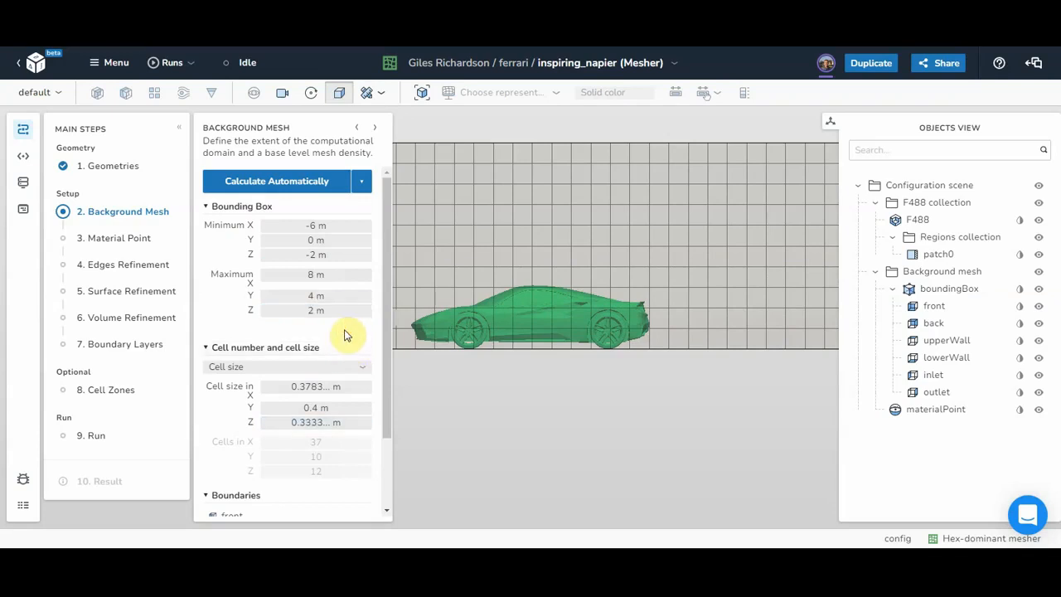
Step: Define mesh density by cell number: 14 × 4 × 4 cells, giving 1 m cells
{"action": "left_click", "coordinate": [257, 369]}
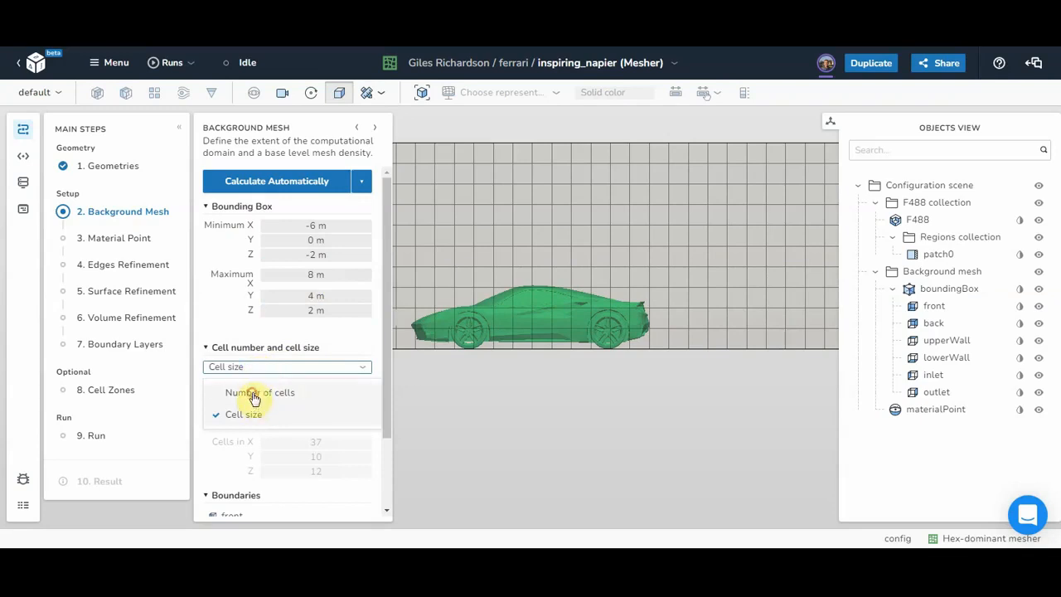
{"action": "left_click", "coordinate": [254, 393]}
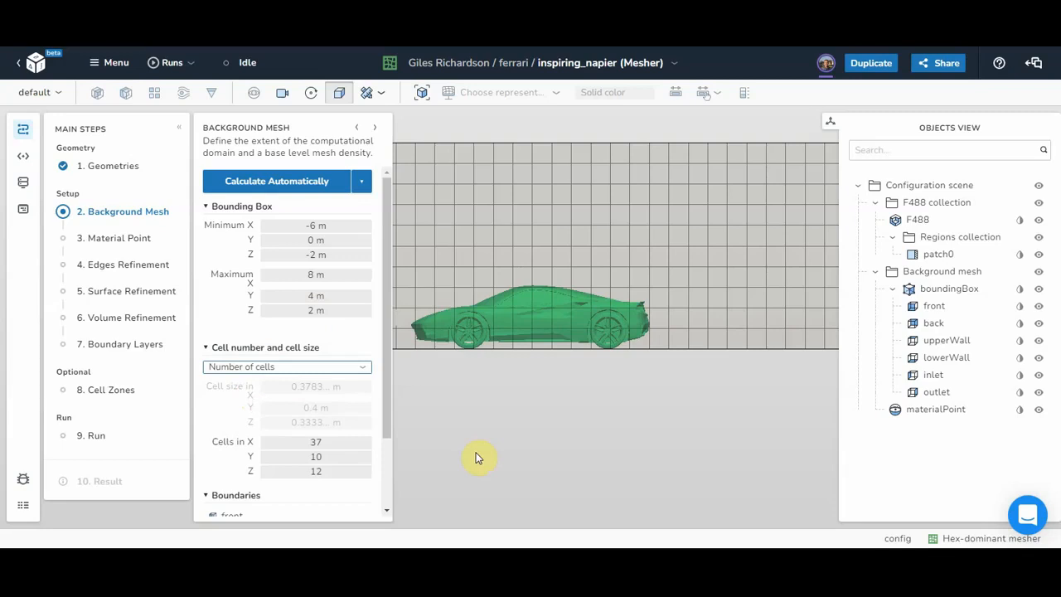
{"action": "double_click", "coordinate": [316, 442]}
{"action": "type", "text": "14"}
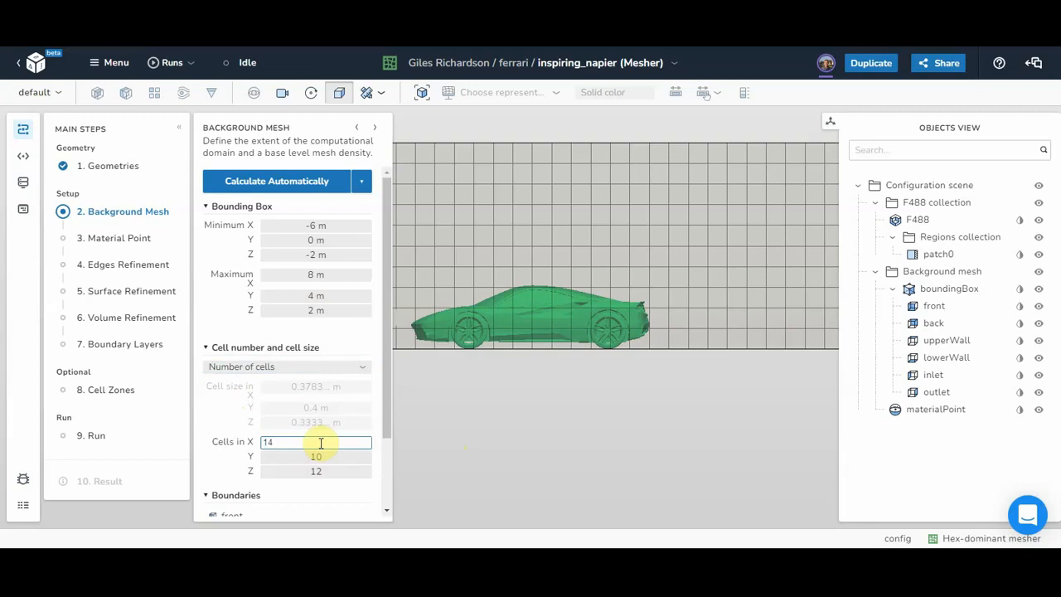
{"action": "key", "text": "Tab"}
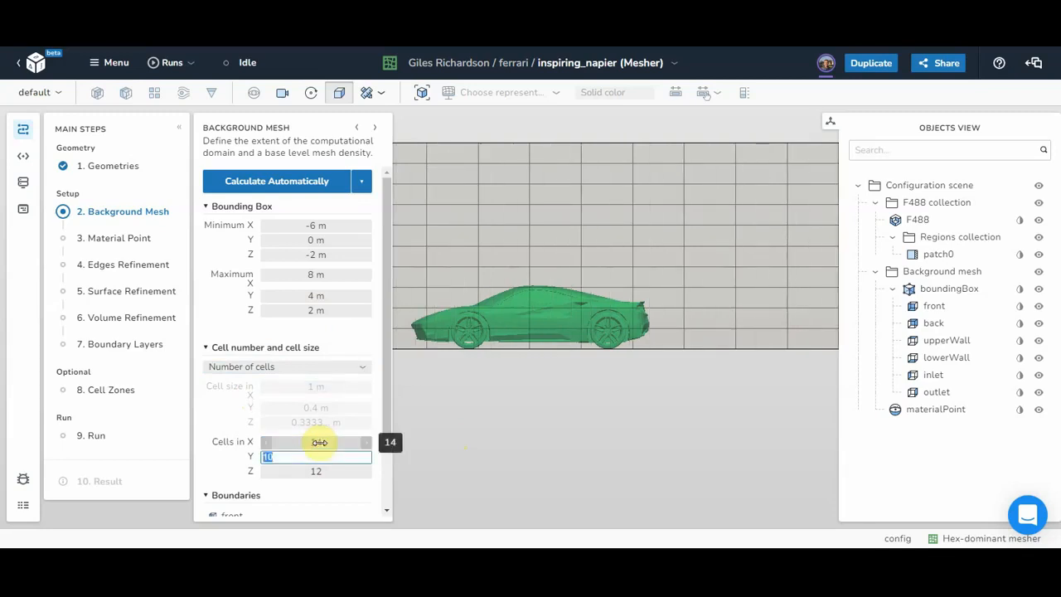
{"action": "type", "text": "4"}
{"action": "key", "text": "Tab"}
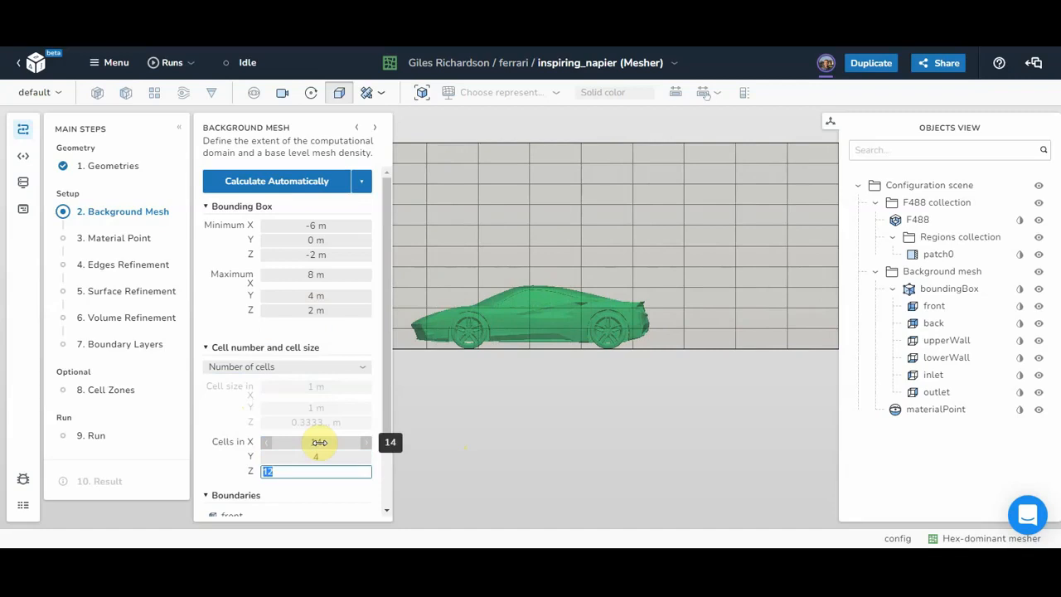
{"action": "type", "text": "4"}
{"action": "key", "text": "Return"}
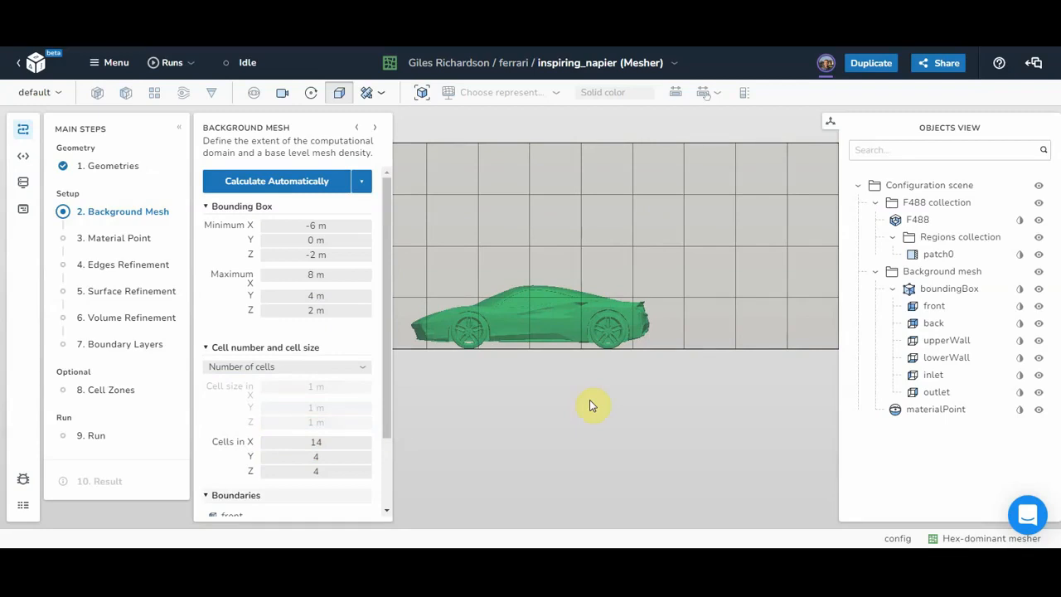
Step: Fit the whole bounding-box grid and car in view, looking along -Z
{"action": "left_click", "coordinate": [178, 127]}
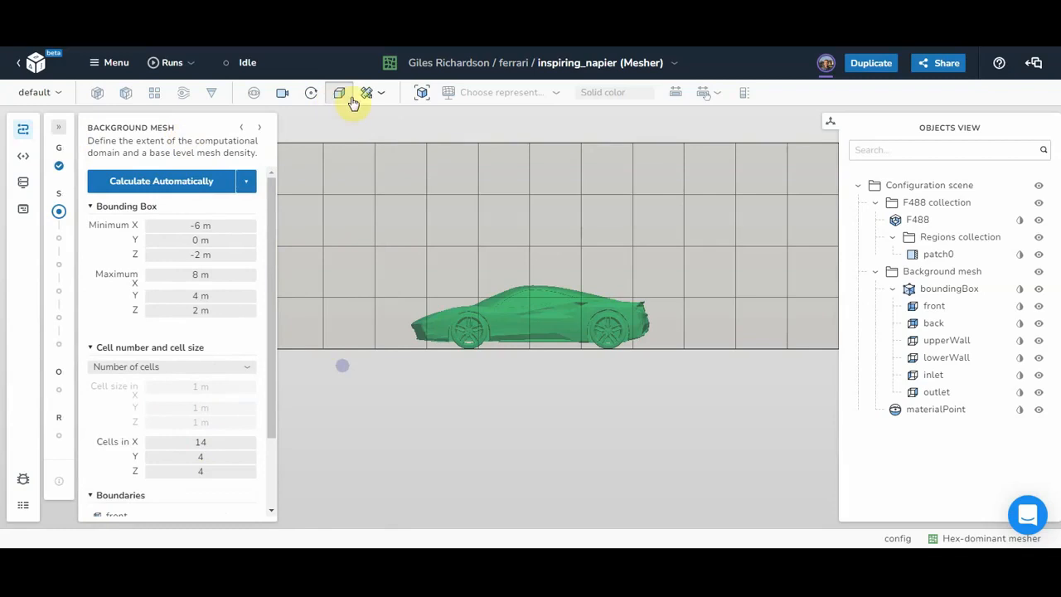
{"action": "left_click", "coordinate": [422, 95]}
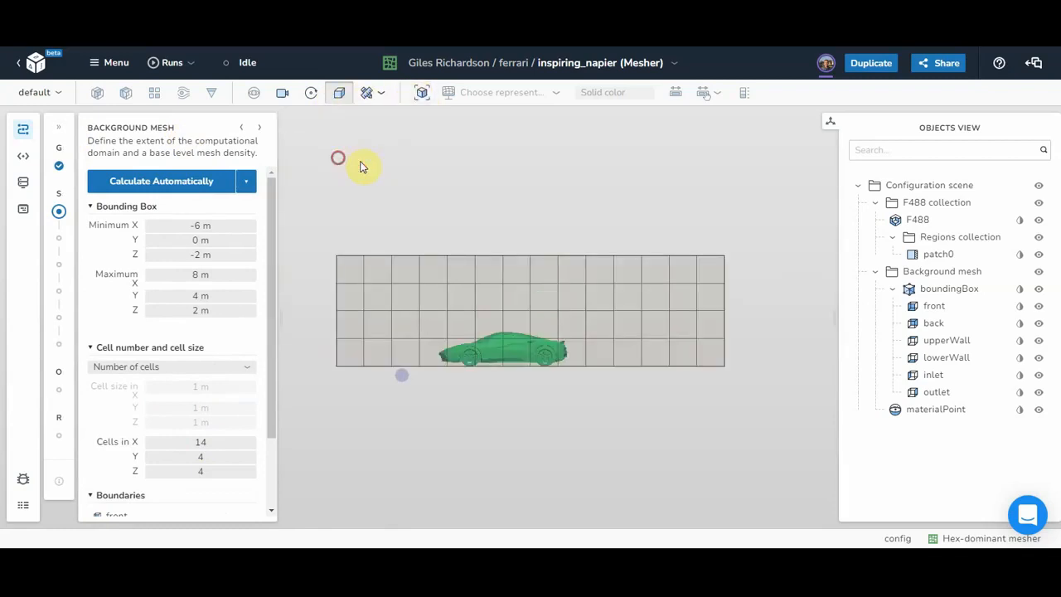
{"action": "left_click_drag", "start_coordinate": [410, 179], "coordinate": [413, 186]}
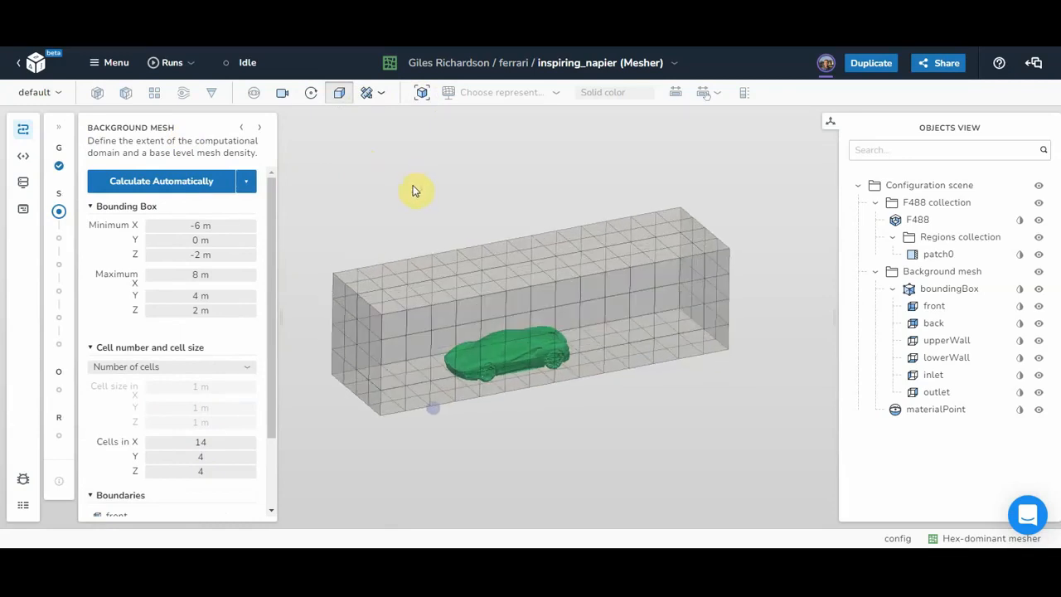
{"action": "left_click", "coordinate": [58, 127]}
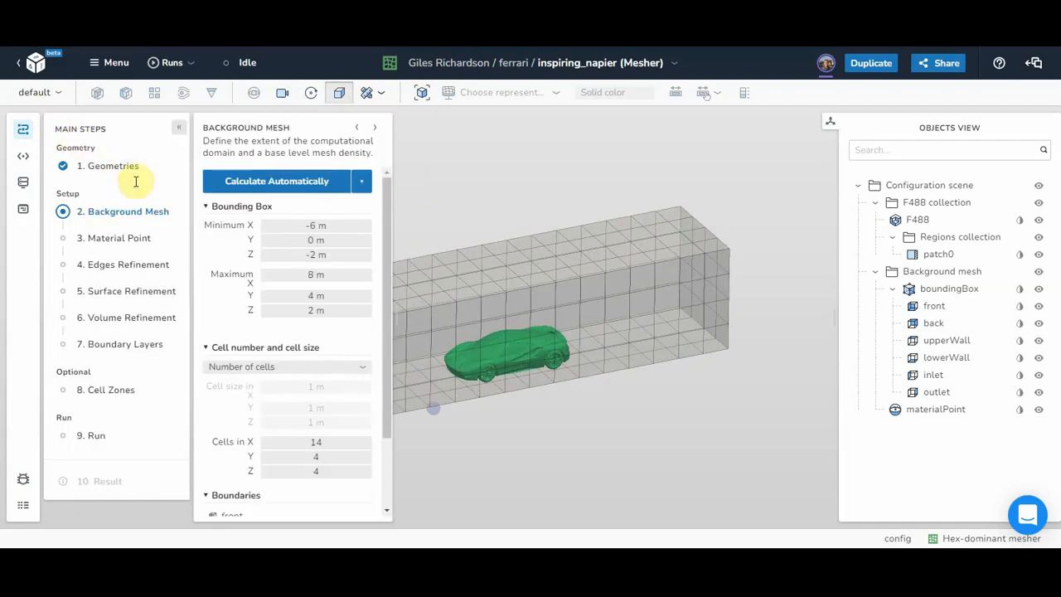
{"action": "left_click", "coordinate": [282, 92]}
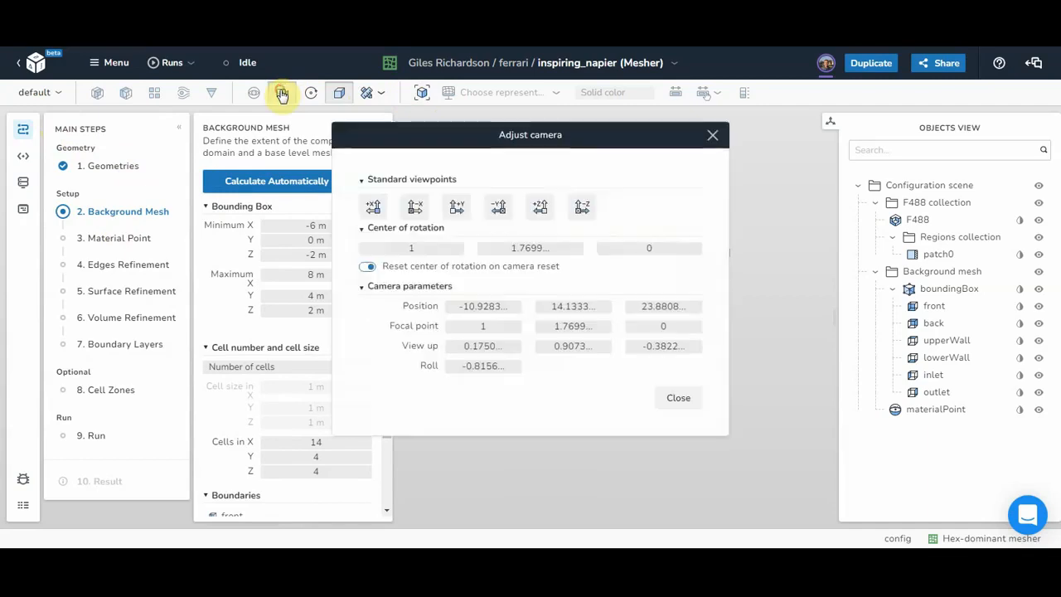
{"action": "left_click", "coordinate": [582, 209]}
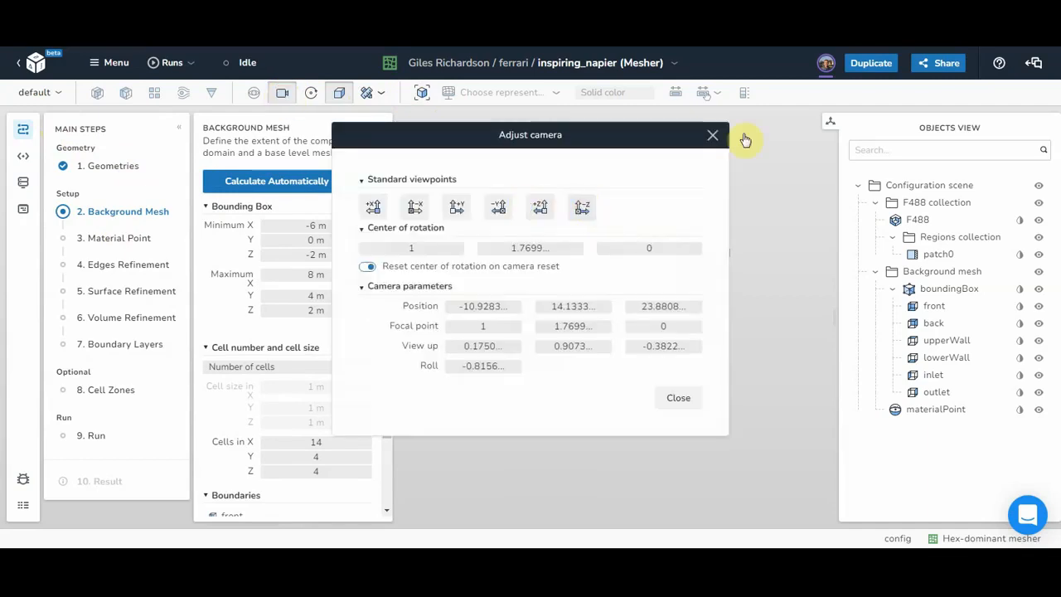
{"action": "left_click", "coordinate": [714, 134]}
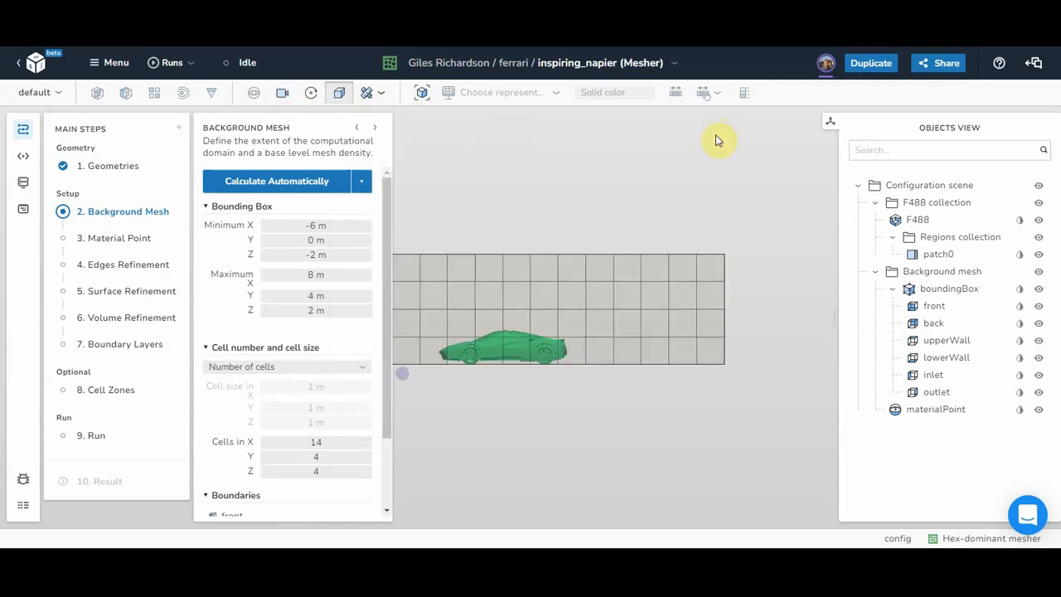
Step: Place the material point at X 0, Y 2, Z 0 m
{"action": "left_click", "coordinate": [118, 241]}
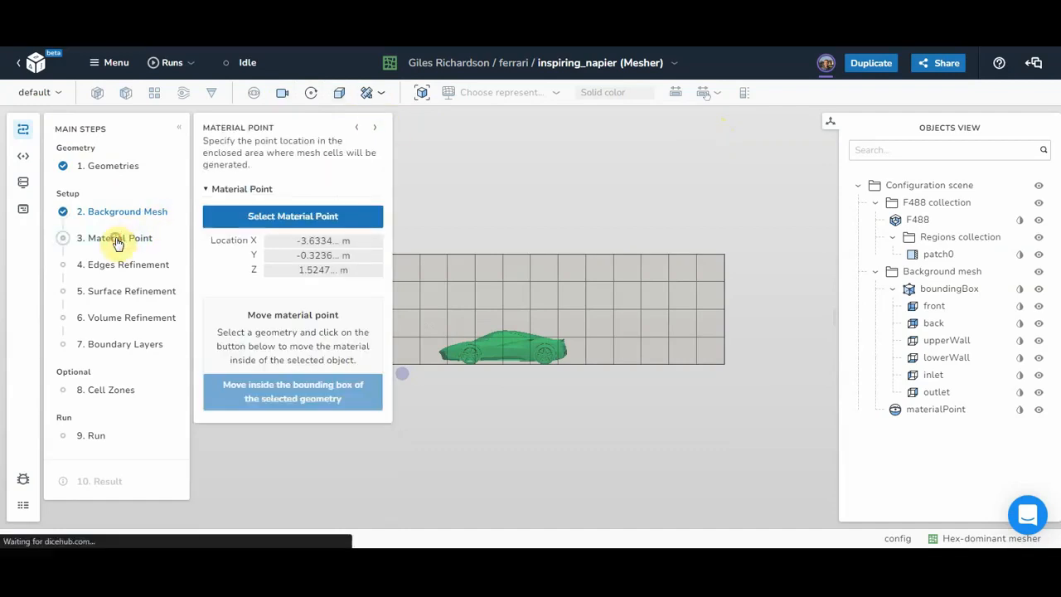
{"action": "left_click", "coordinate": [311, 241]}
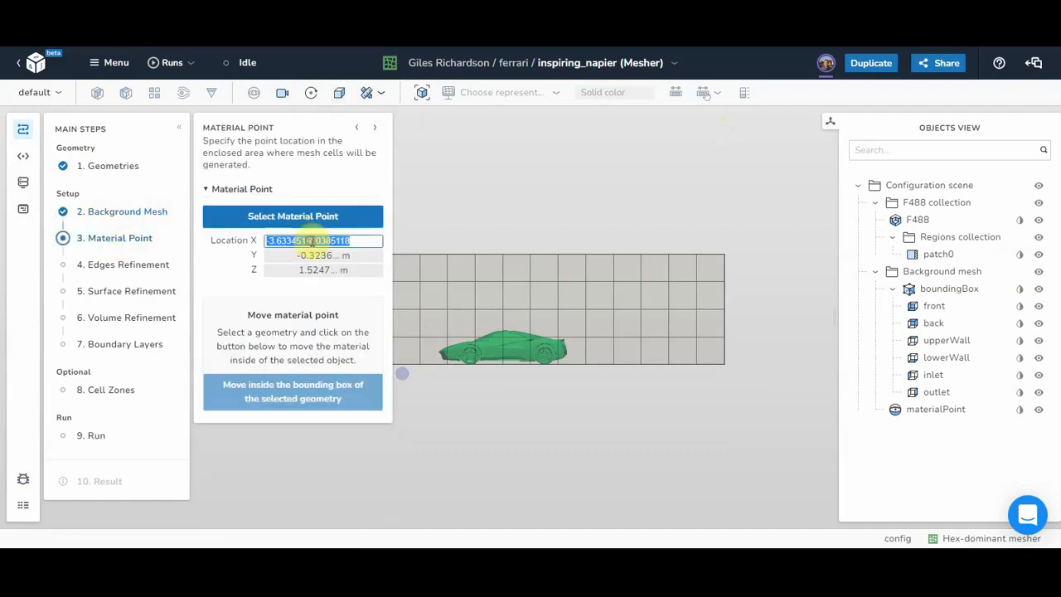
{"action": "type", "text": "0"}
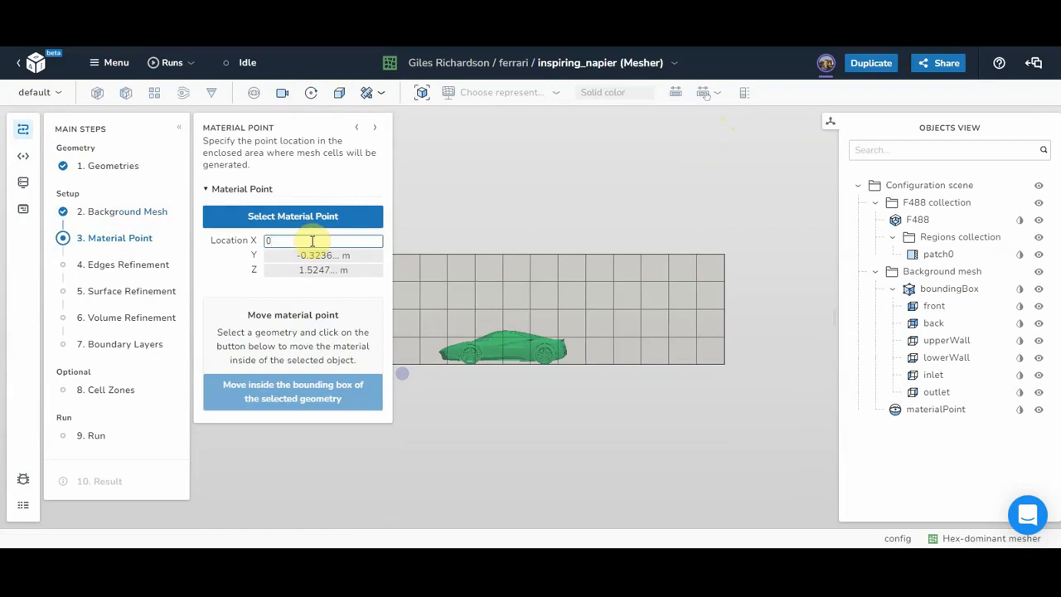
{"action": "key", "text": "Tab"}
{"action": "type", "text": "3"}
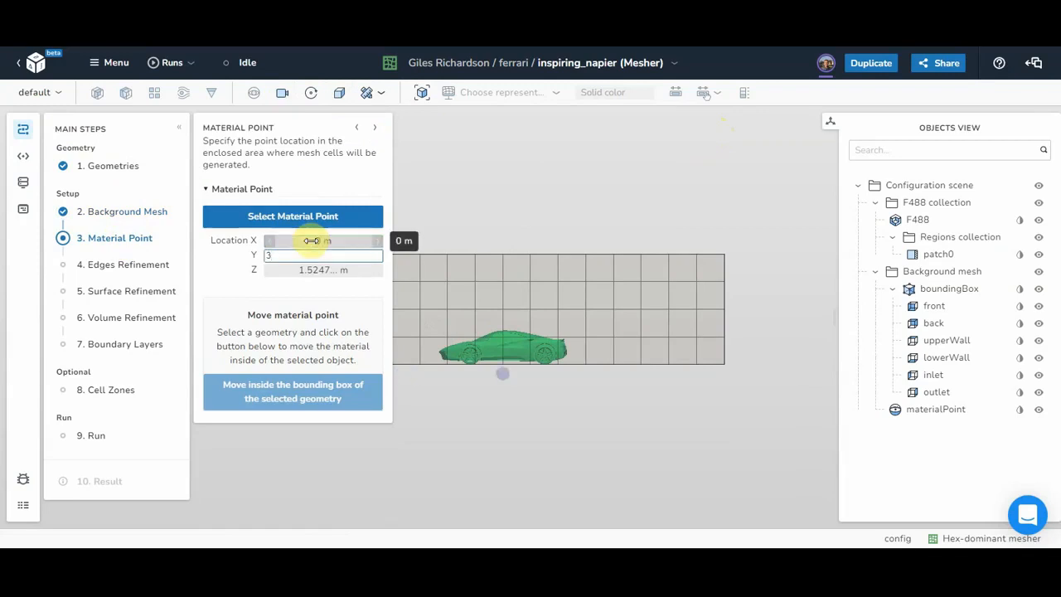
{"action": "key", "text": "Tab"}
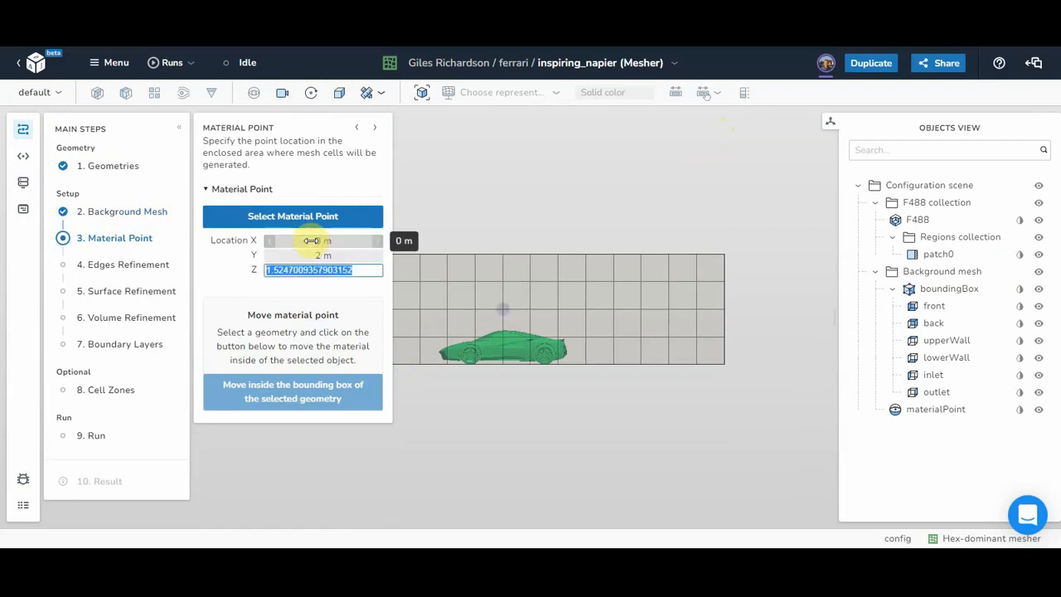
{"action": "type", "text": "0"}
{"action": "key", "text": "Return"}
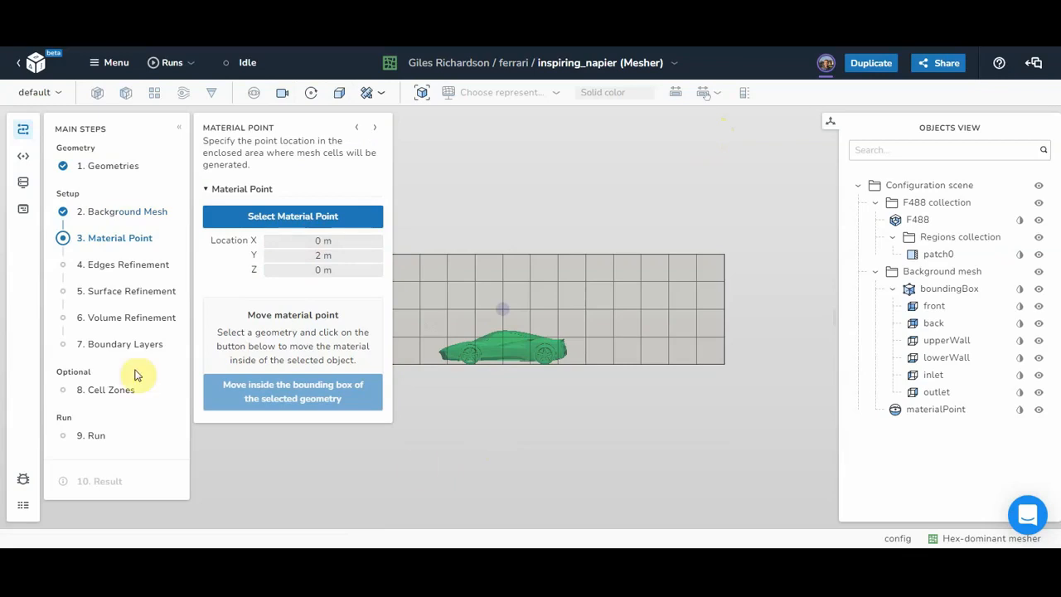
{"action": "left_click", "coordinate": [98, 267]}
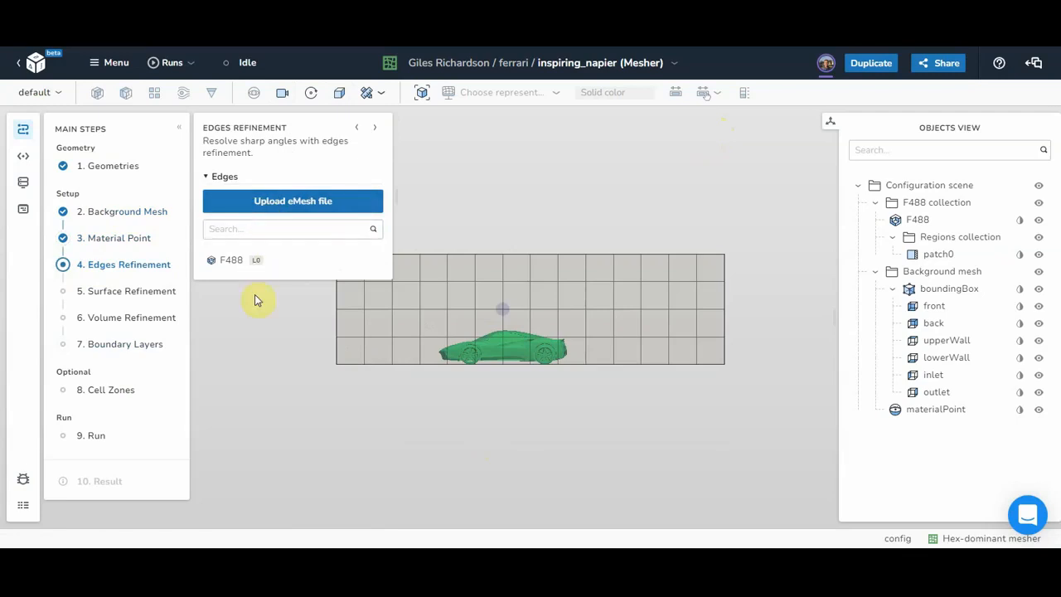
Step: Select F488 and raise its edge refinement level to 6
{"action": "left_click", "coordinate": [225, 260]}
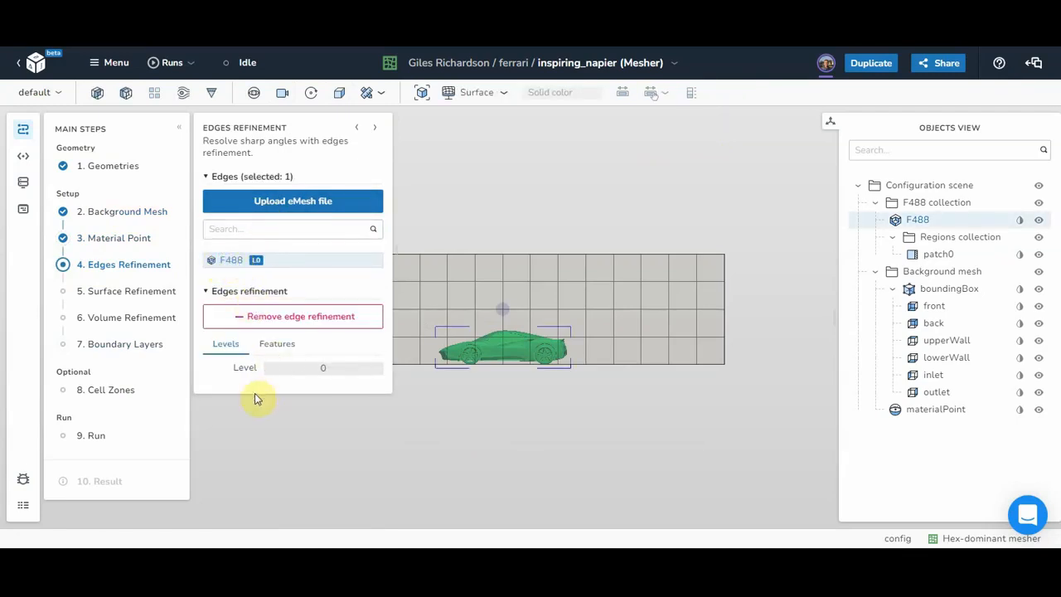
{"action": "left_click", "coordinate": [377, 370]}
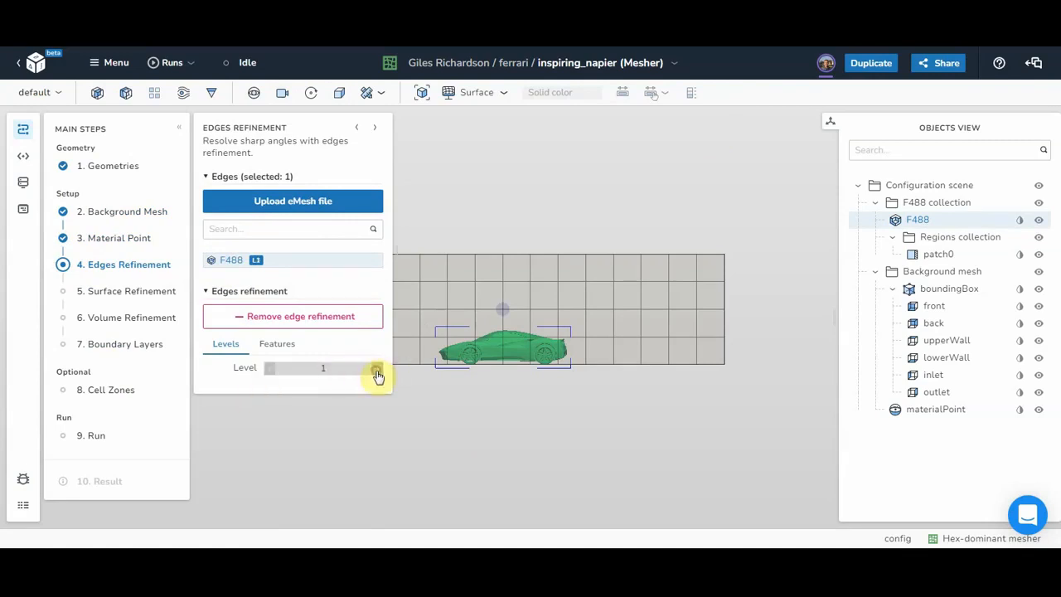
{"action": "left_click", "coordinate": [378, 370]}
{"action": "left_click", "coordinate": [378, 371]}
{"action": "left_click", "coordinate": [377, 370]}
{"action": "left_click", "coordinate": [377, 370]}
{"action": "left_click", "coordinate": [377, 370]}
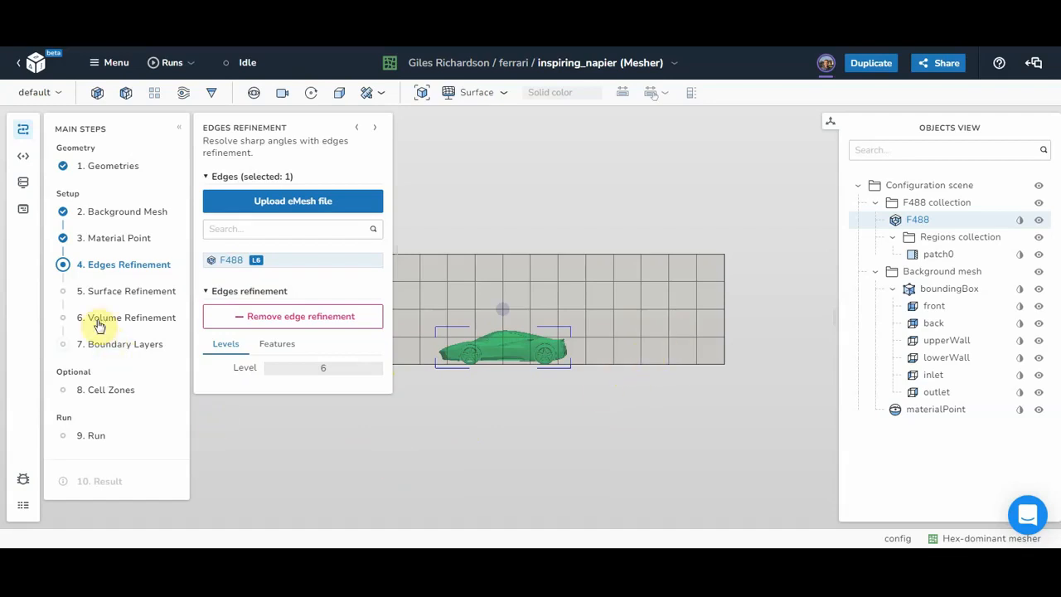
Step: Set F488 surface refinement to minimum level 5 and maximum level 6
{"action": "left_click", "coordinate": [94, 293]}
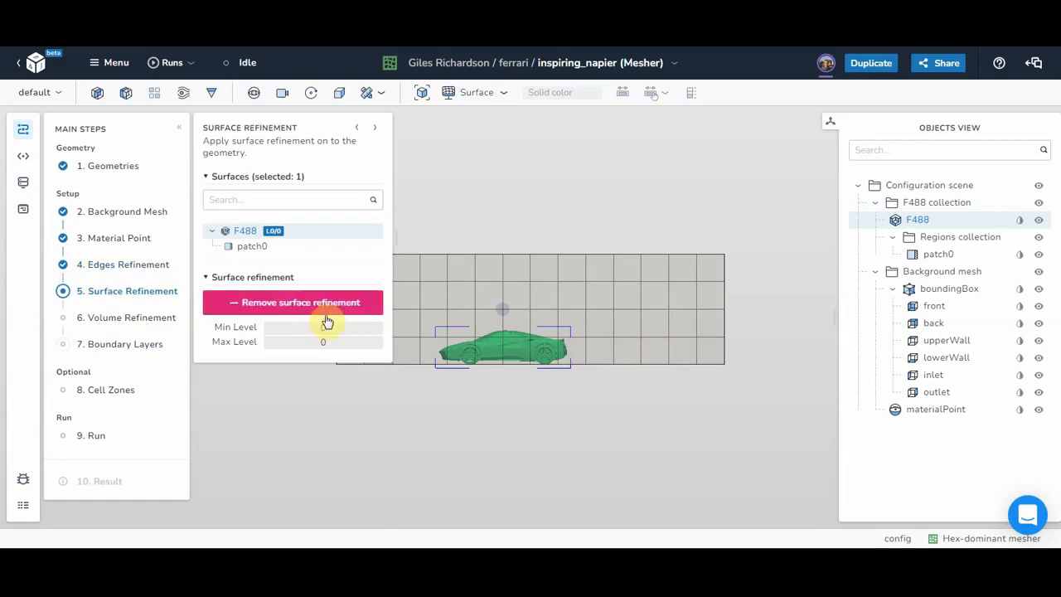
{"action": "left_click", "coordinate": [334, 328]}
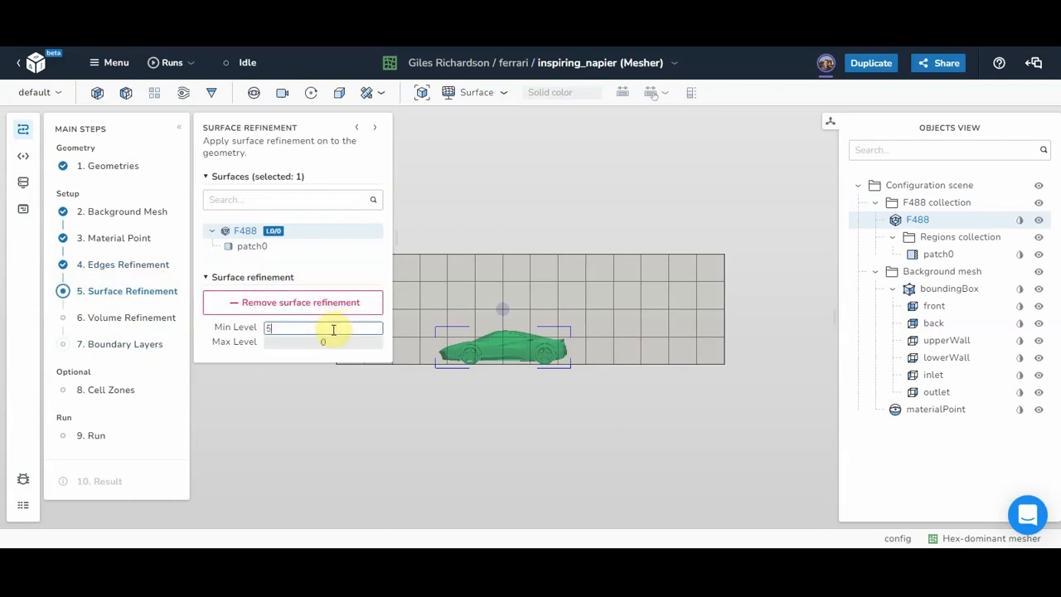
{"action": "left_click", "coordinate": [324, 342]}
{"action": "type", "text": "6"}
{"action": "left_click", "coordinate": [311, 397]}
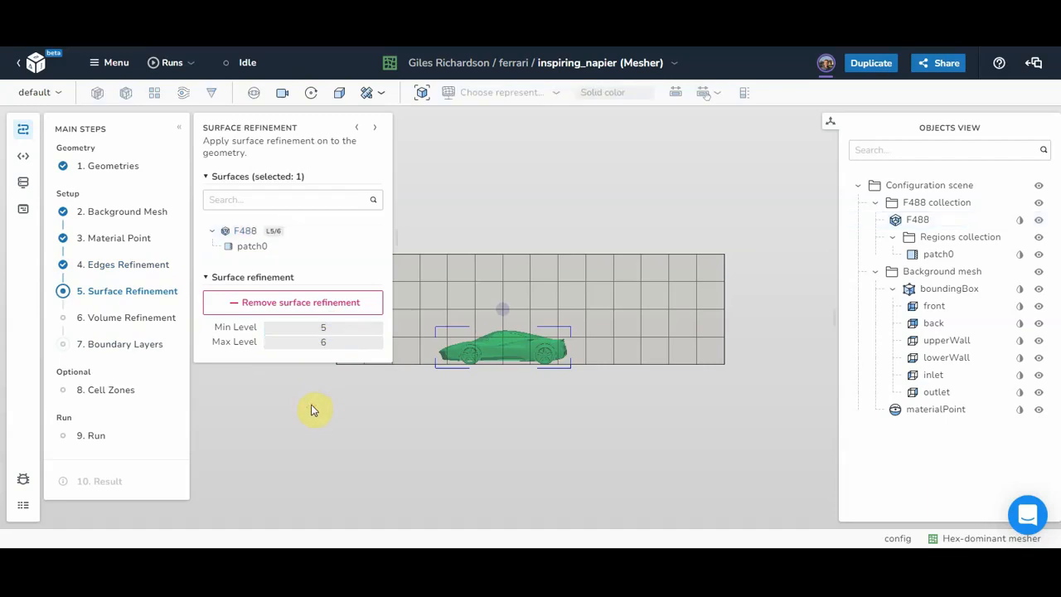
{"action": "left_click", "coordinate": [313, 410]}
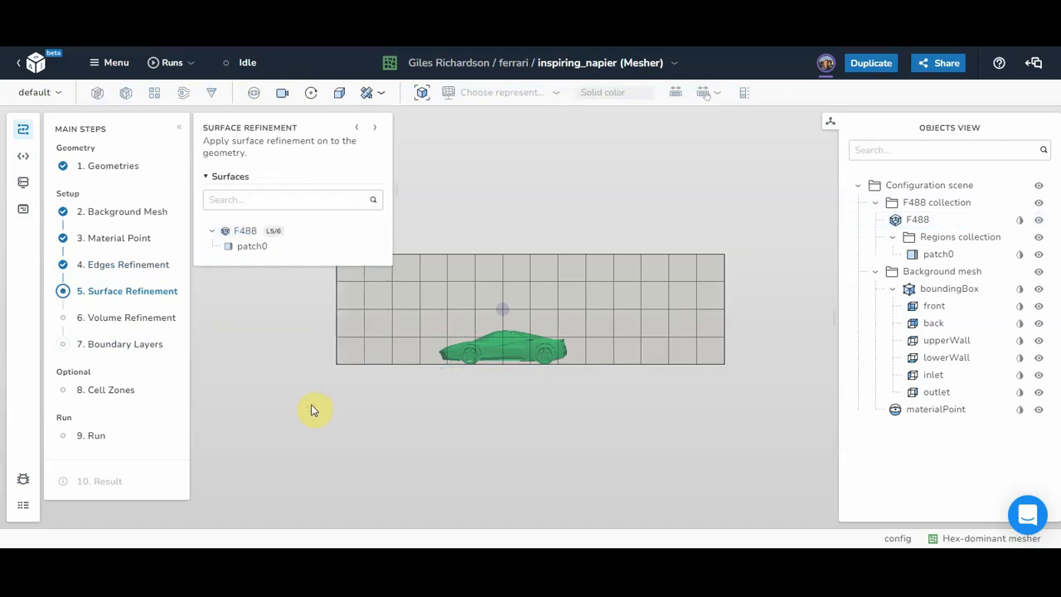
{"action": "left_click", "coordinate": [120, 318]}
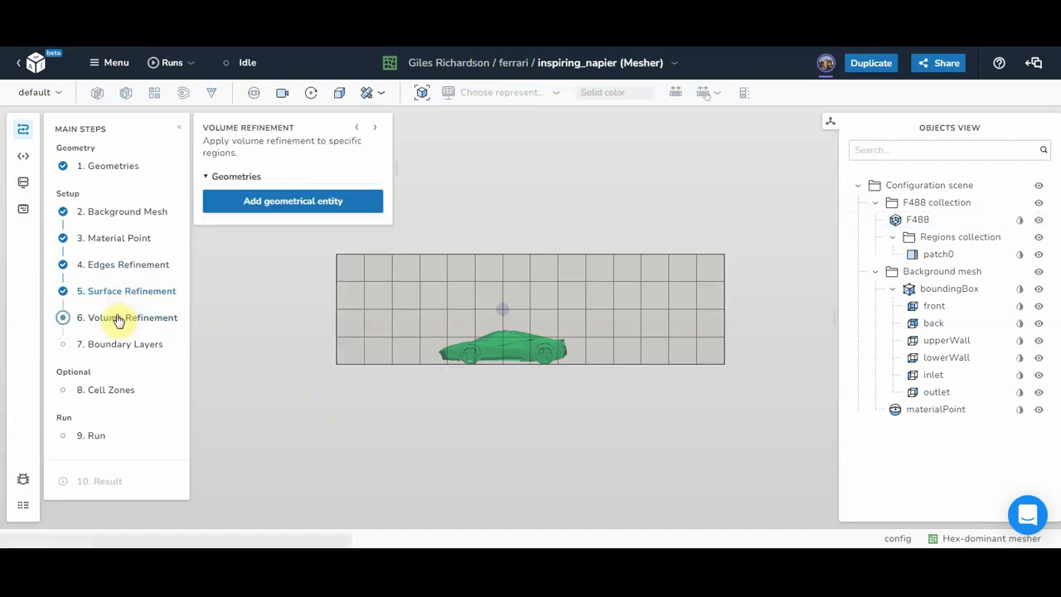
Step: Add a box region box_0 and set its X extent from 2 to 4
{"action": "left_click", "coordinate": [292, 202]}
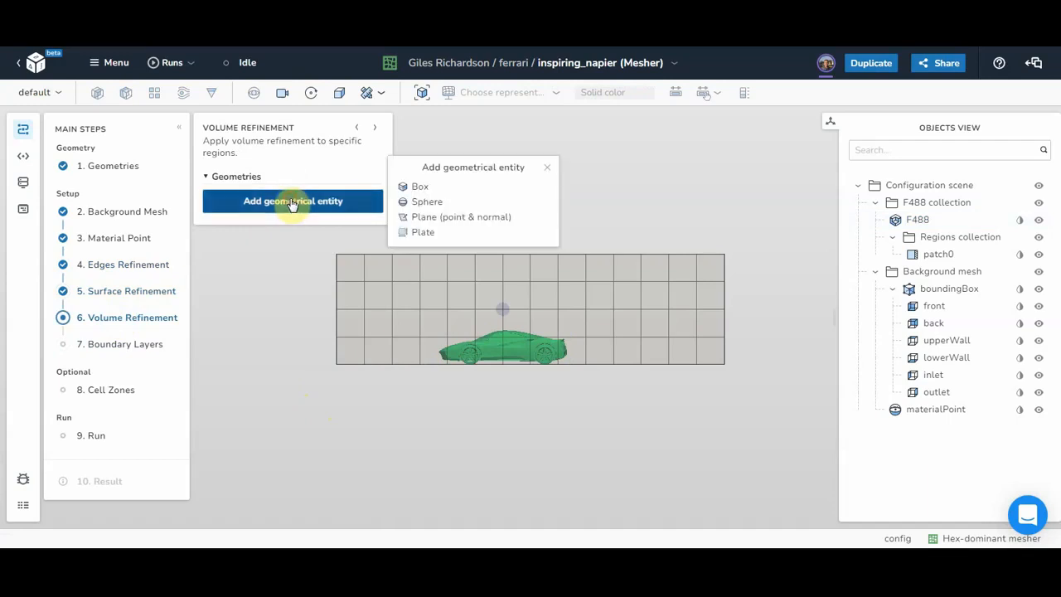
{"action": "left_click", "coordinate": [421, 188]}
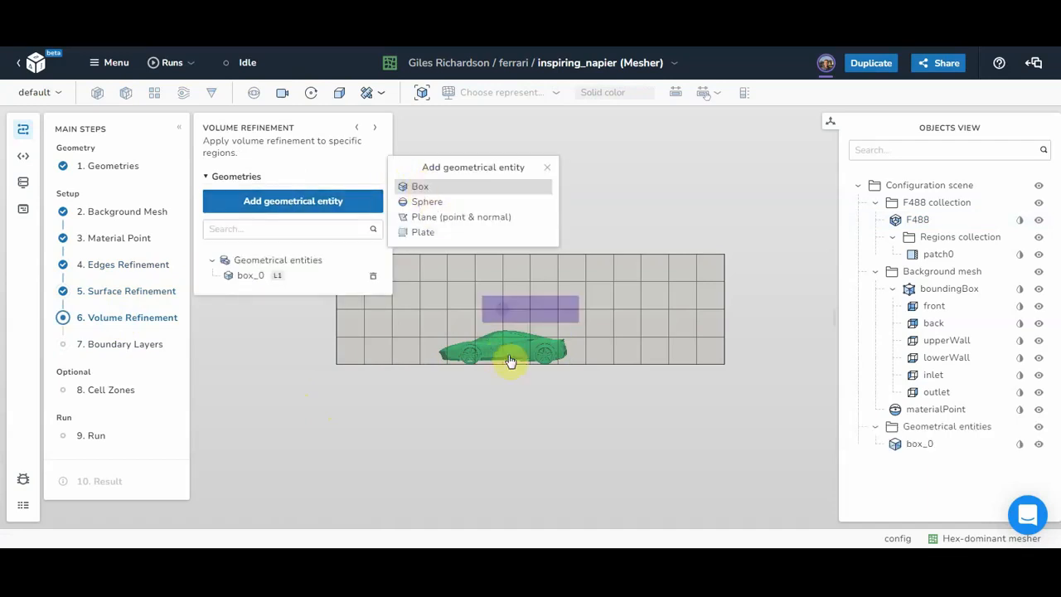
{"action": "left_click", "coordinate": [251, 278]}
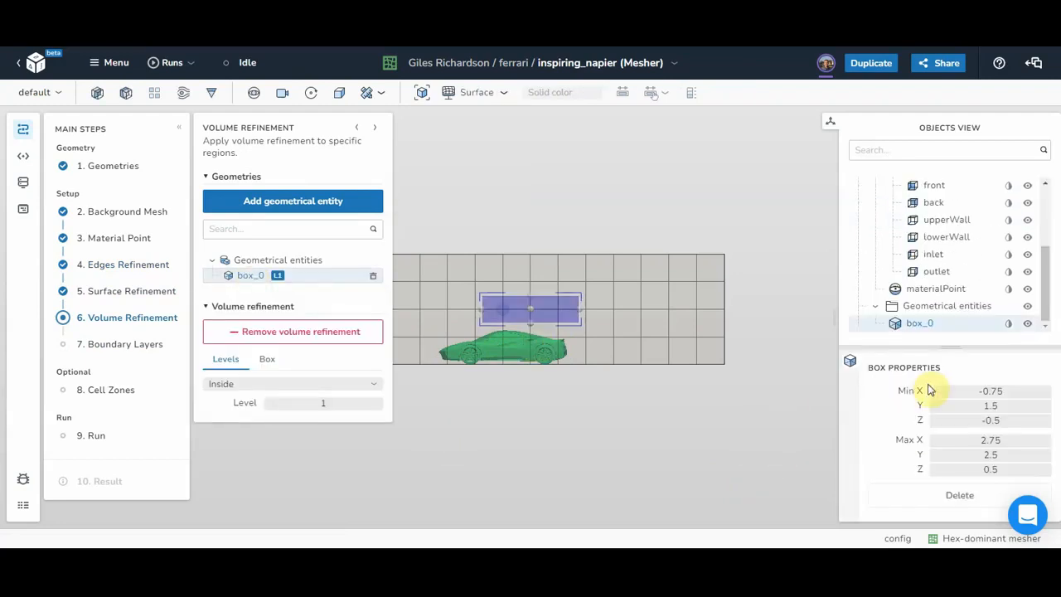
{"action": "left_click", "coordinate": [993, 391]}
{"action": "type", "text": "2"}
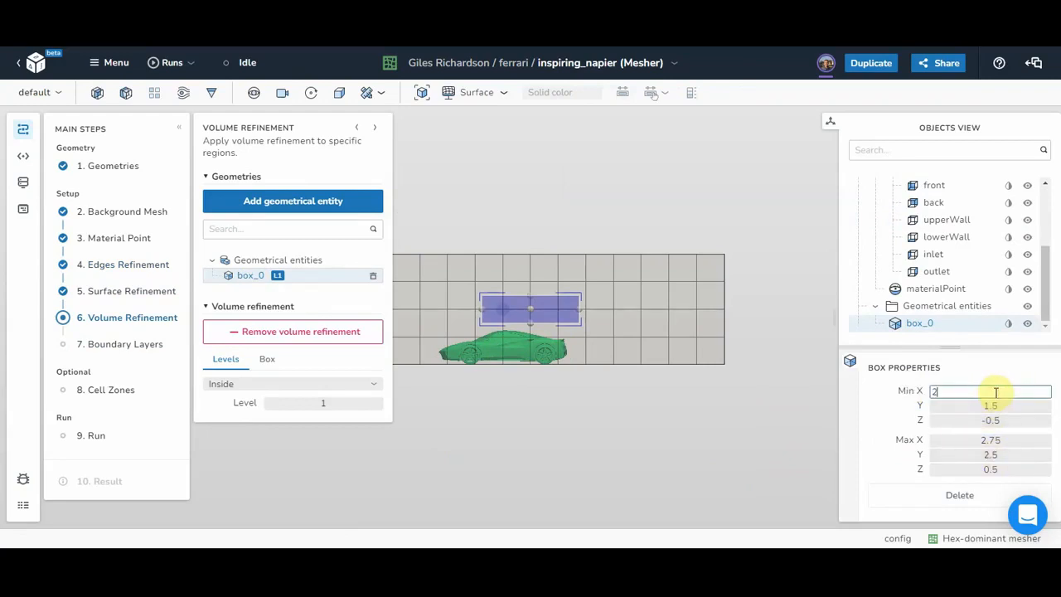
{"action": "left_click", "coordinate": [981, 441]}
{"action": "type", "text": "4"}
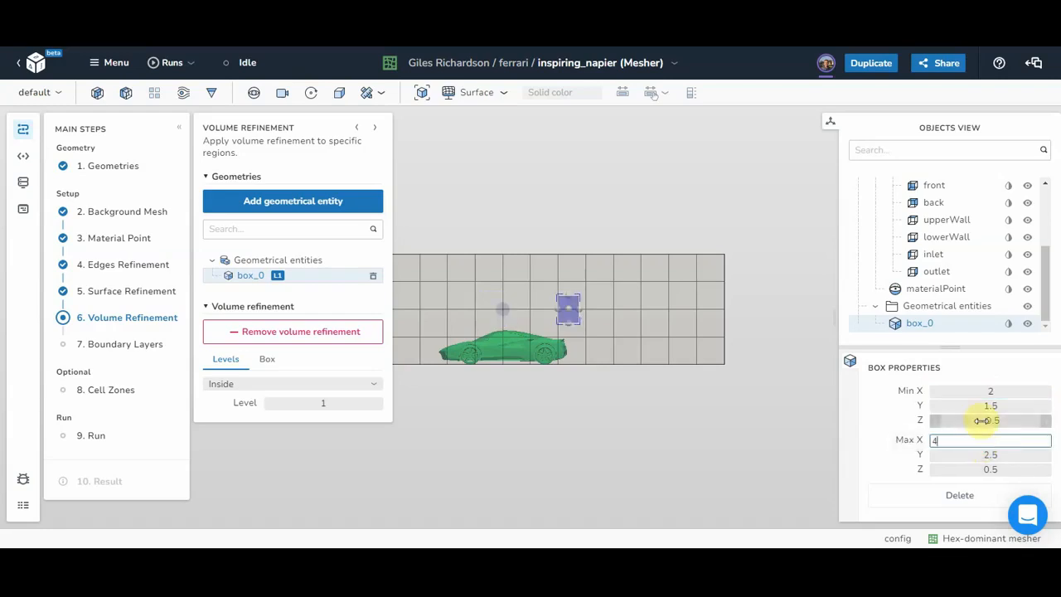
Step: Set box_0 to Y 0–1 and Z −1–1 with inside refinement level 4
{"action": "left_click", "coordinate": [986, 406]}
{"action": "type", "text": "0"}
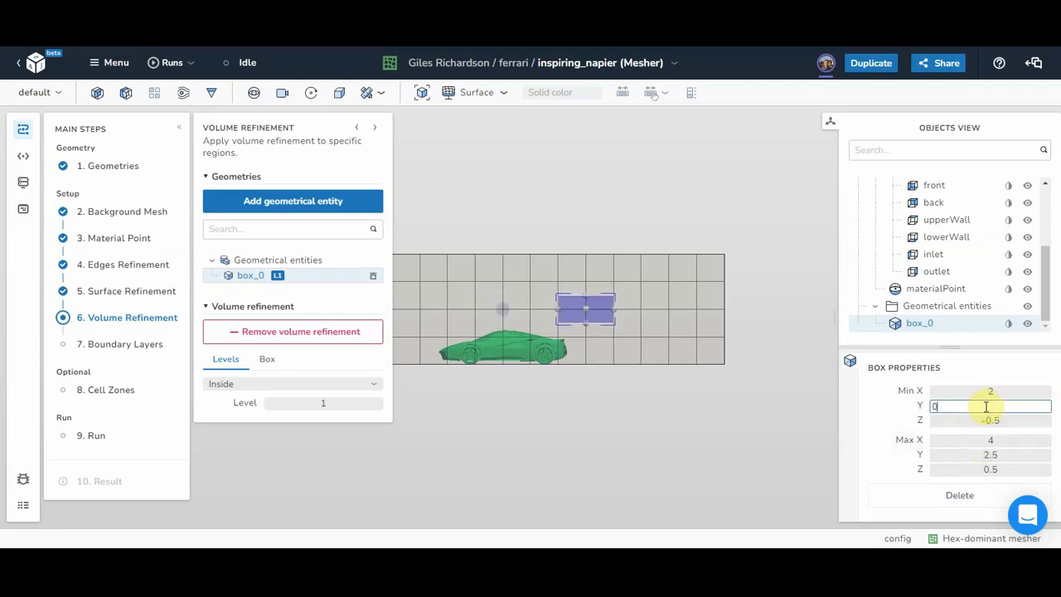
{"action": "left_click", "coordinate": [977, 456]}
{"action": "type", "text": "1"}
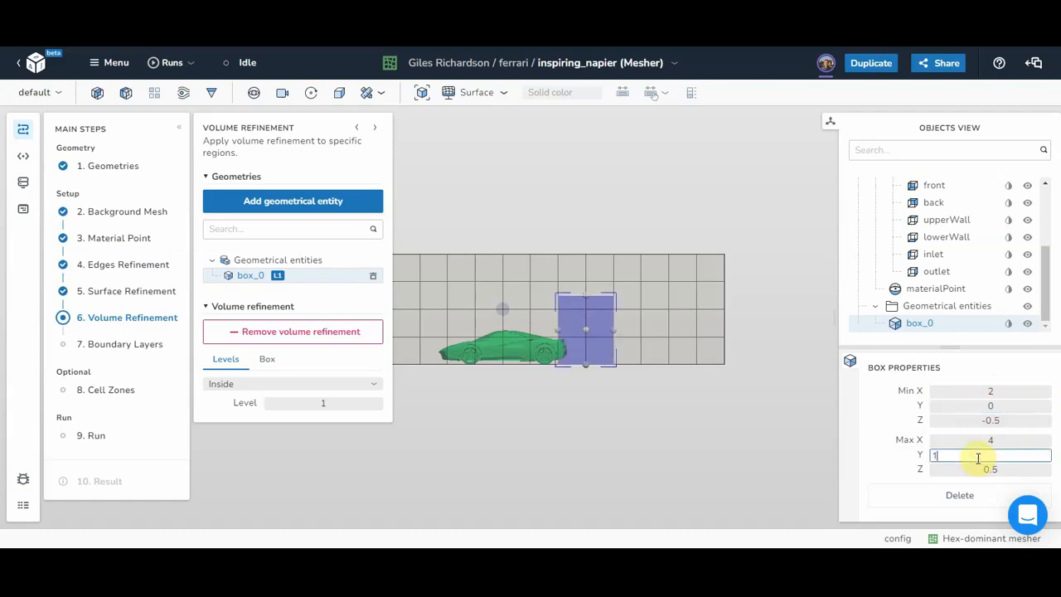
{"action": "key", "text": "Return"}
{"action": "left_click", "coordinate": [980, 421]}
{"action": "type", "text": "-1"}
{"action": "left_click", "coordinate": [978, 470]}
{"action": "type", "text": "1"}
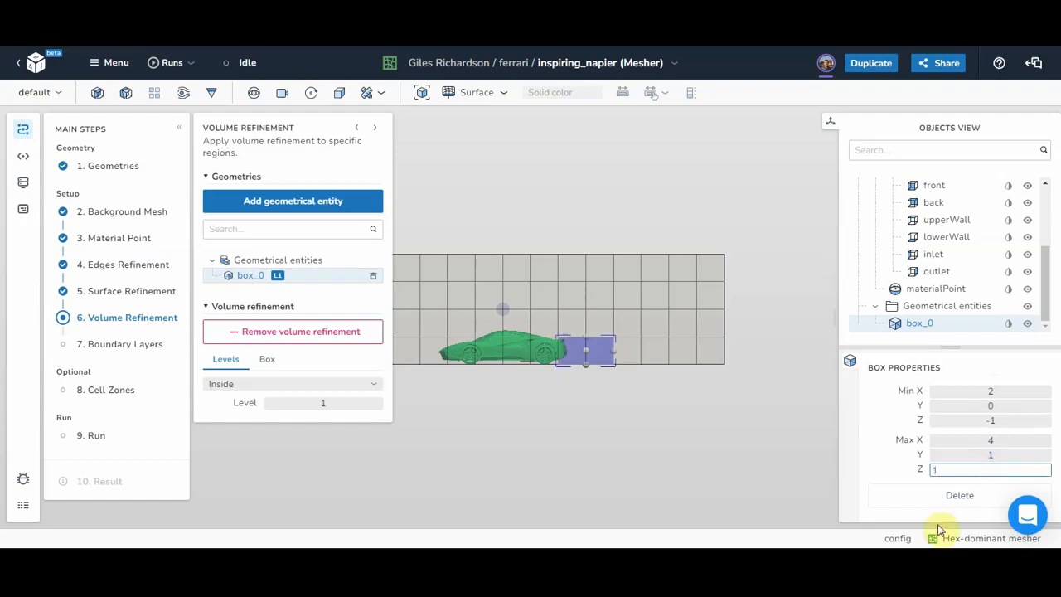
{"action": "left_click", "coordinate": [884, 418]}
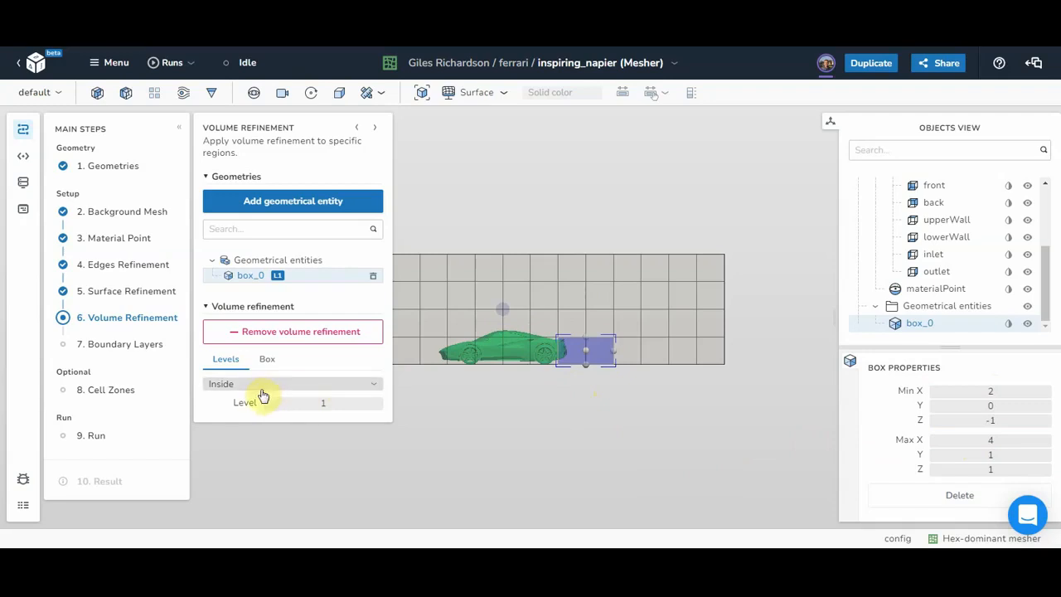
{"action": "left_click", "coordinate": [341, 407]}
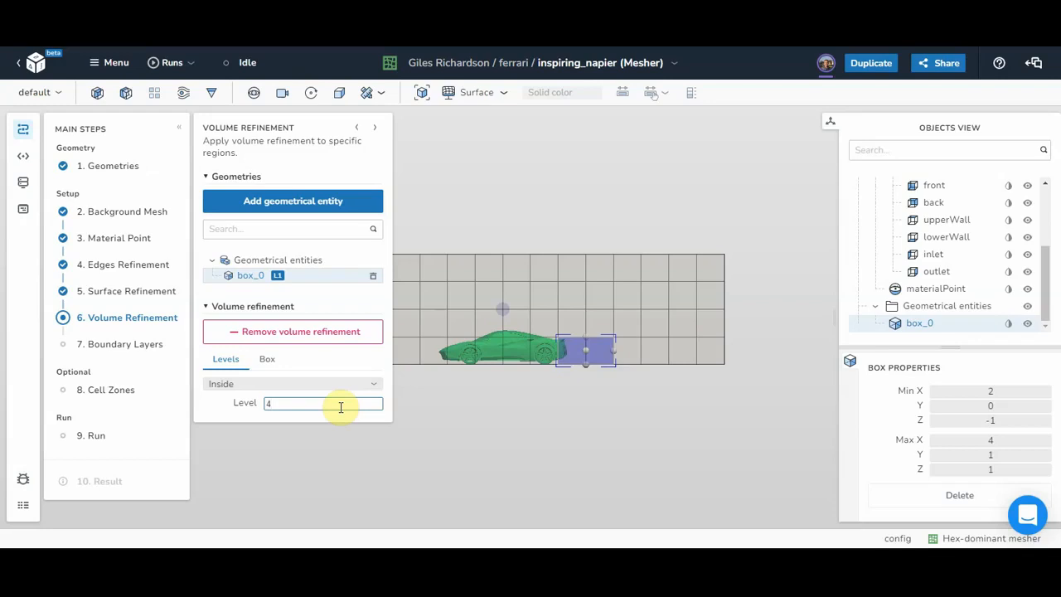
{"action": "left_click", "coordinate": [104, 347]}
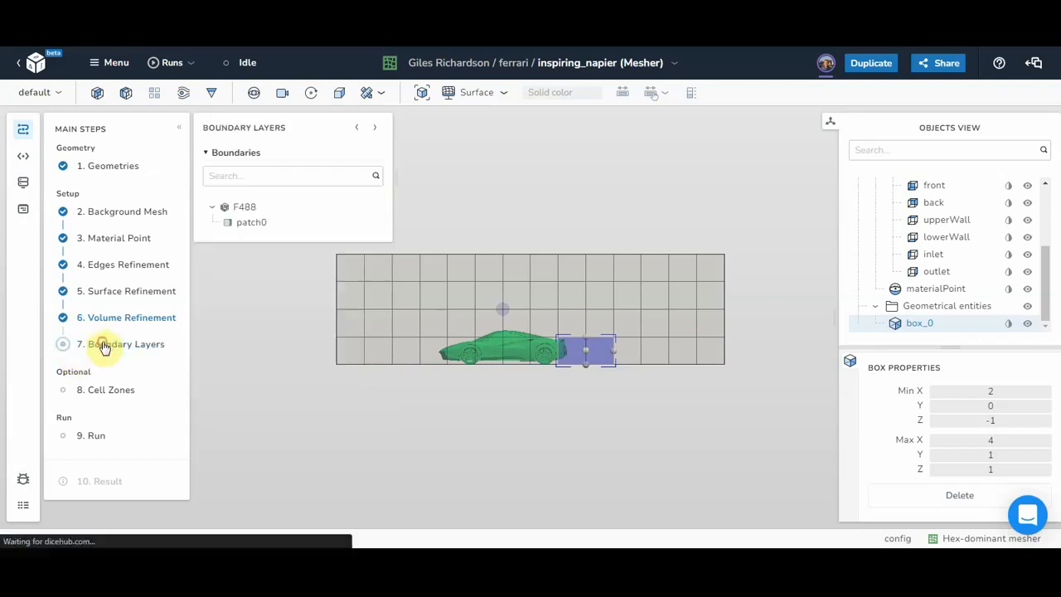
Step: Give patch0 a single boundary layer (expansion 1.2, final thickness 0.5)
{"action": "left_click", "coordinate": [248, 224]}
{"action": "left_click", "coordinate": [280, 285]}
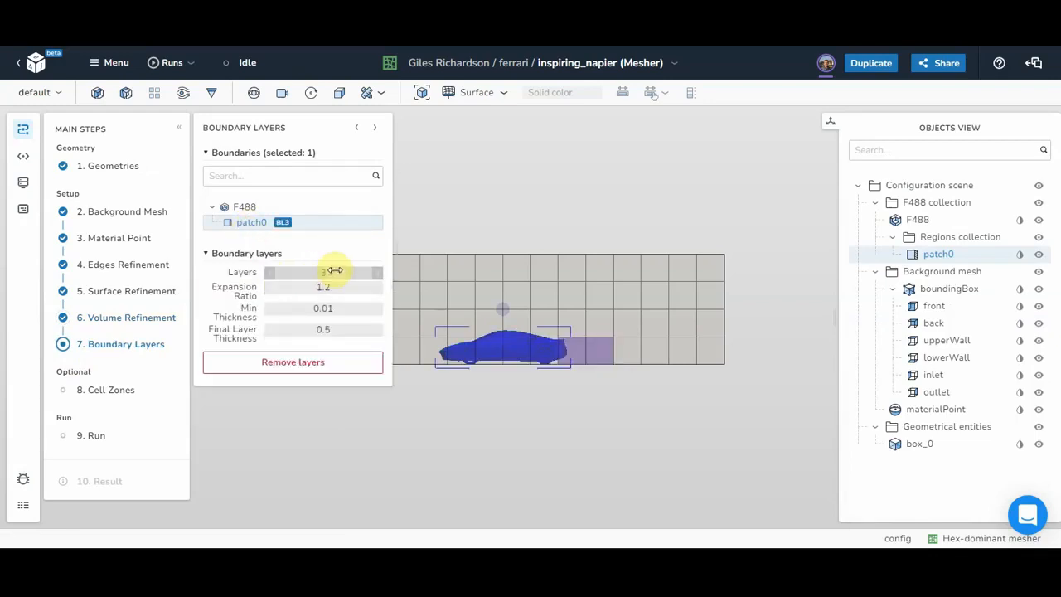
{"action": "left_click", "coordinate": [269, 274]}
{"action": "left_click", "coordinate": [269, 273]}
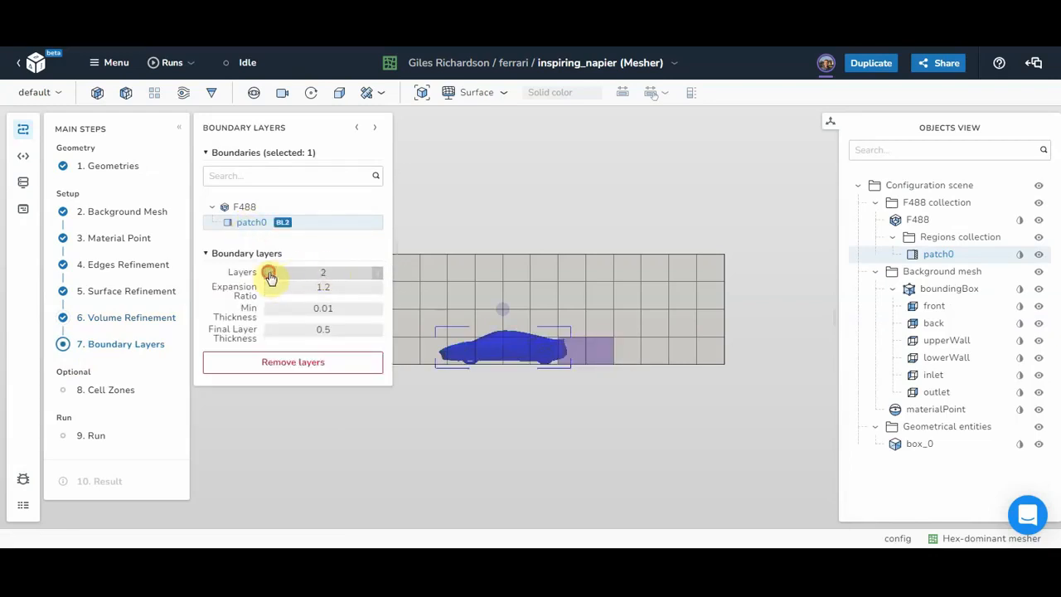
Step: Add an inside refinement region at level 2 for the F488 cell zone
{"action": "left_click", "coordinate": [94, 395]}
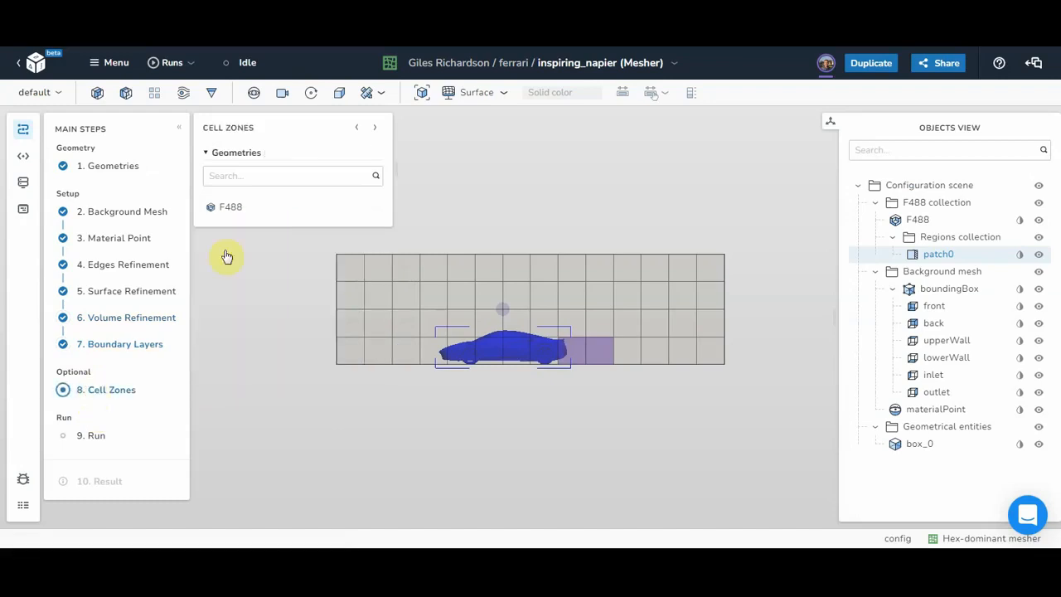
{"action": "left_click", "coordinate": [230, 209]}
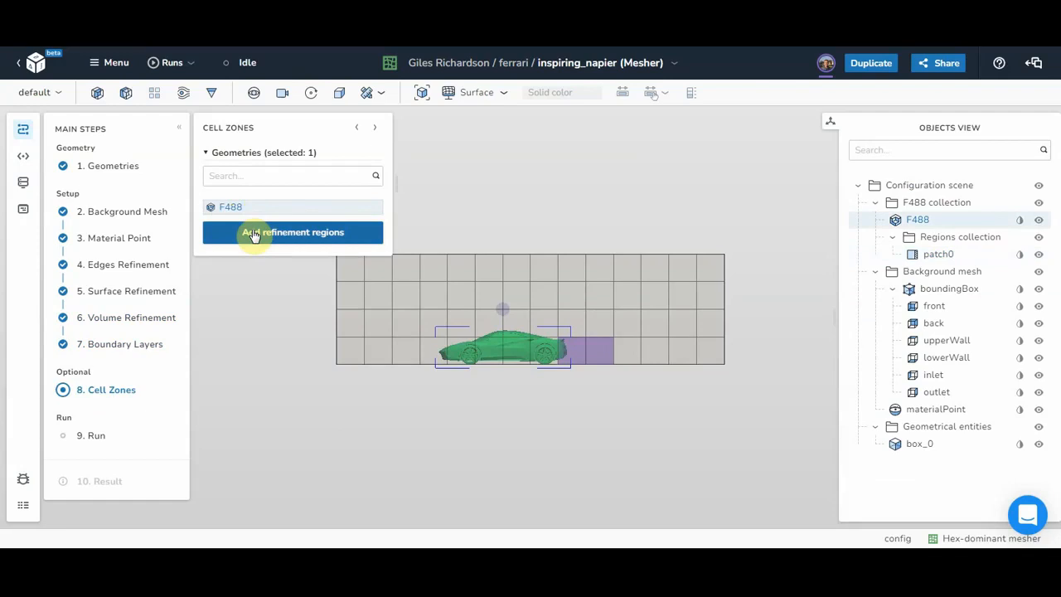
{"action": "left_click", "coordinate": [253, 235]}
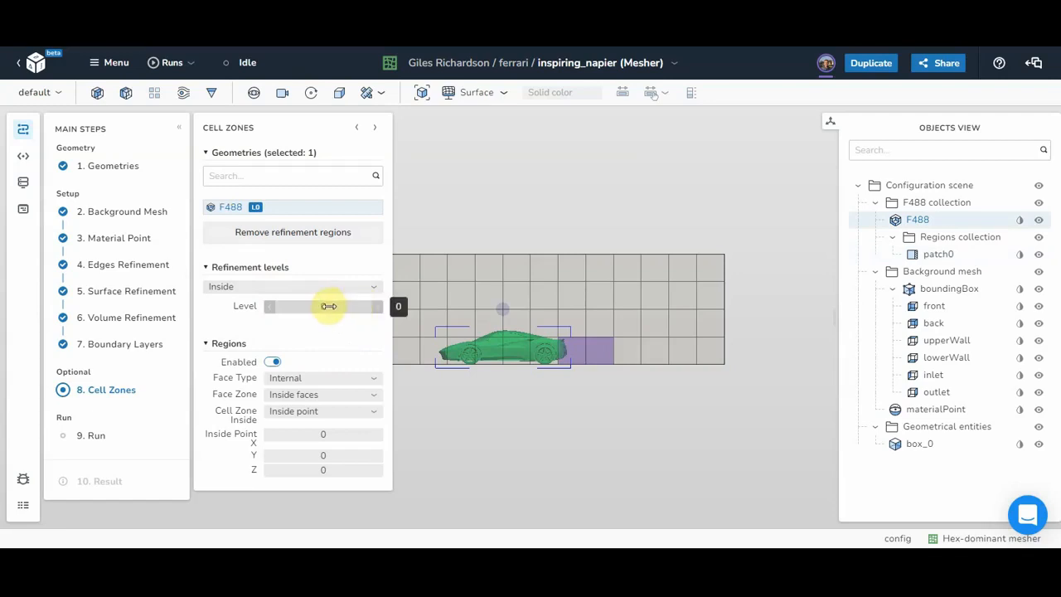
{"action": "left_click", "coordinate": [329, 306]}
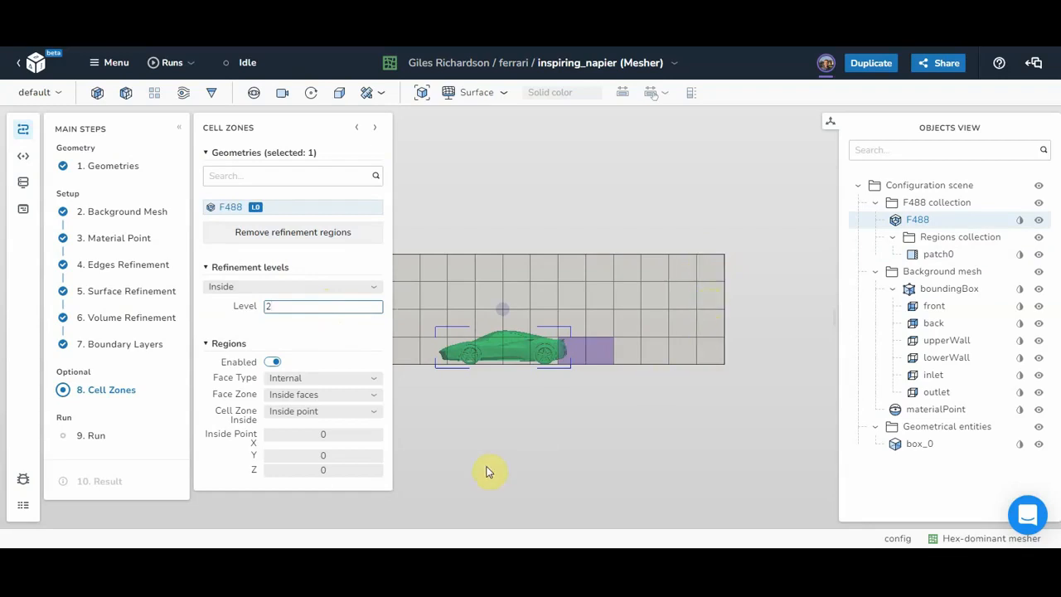
{"action": "left_click", "coordinate": [311, 332]}
{"action": "left_click", "coordinate": [88, 436]}
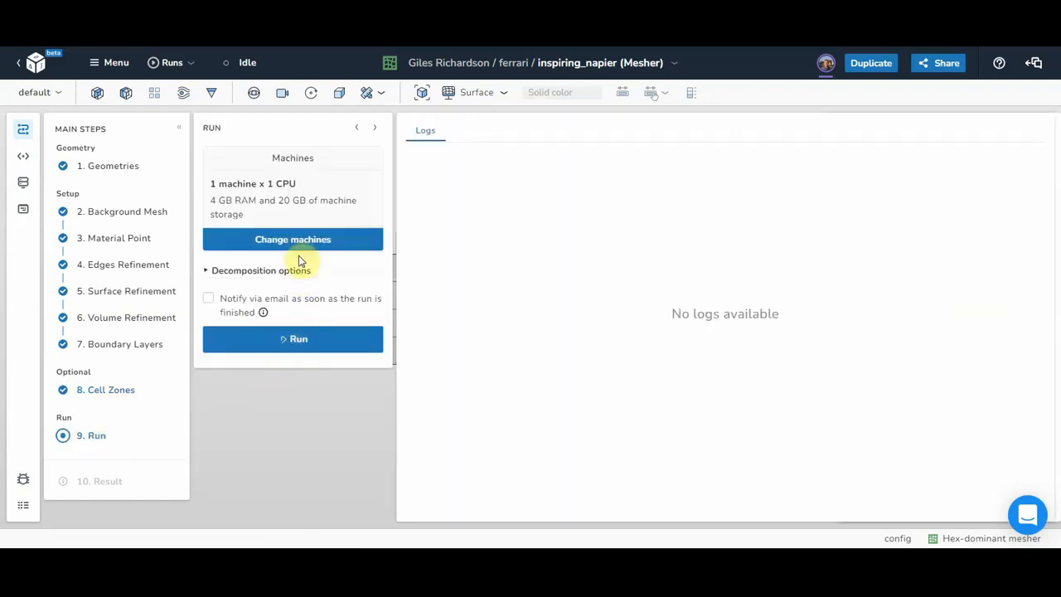
Step: Run the mesher and review the Meshing and Check Mesh logs reporting 62 skewed faces
{"action": "left_click", "coordinate": [296, 341]}
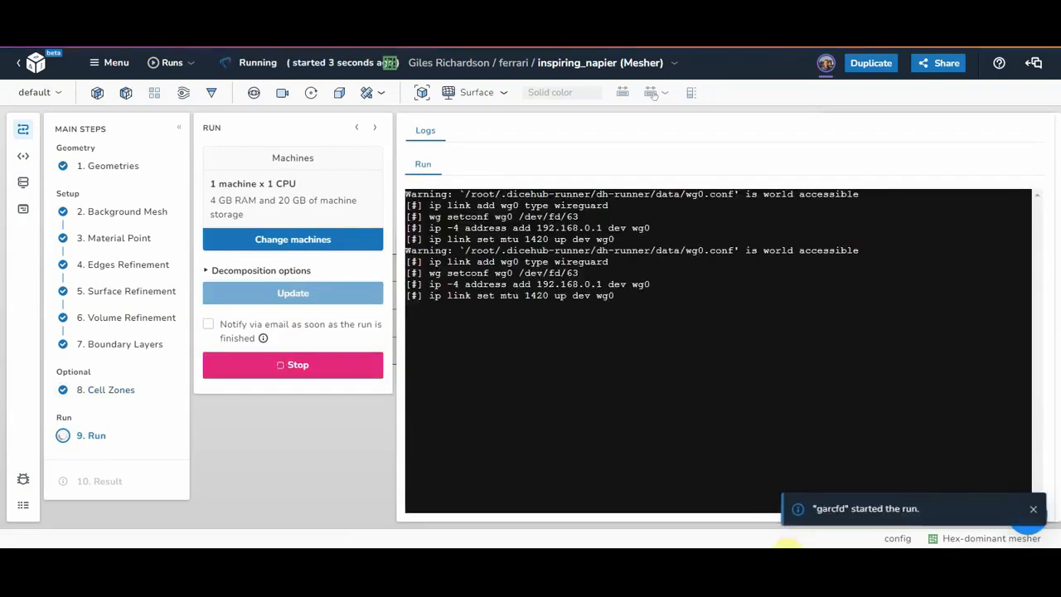
{"action": "left_click", "coordinate": [768, 557]}
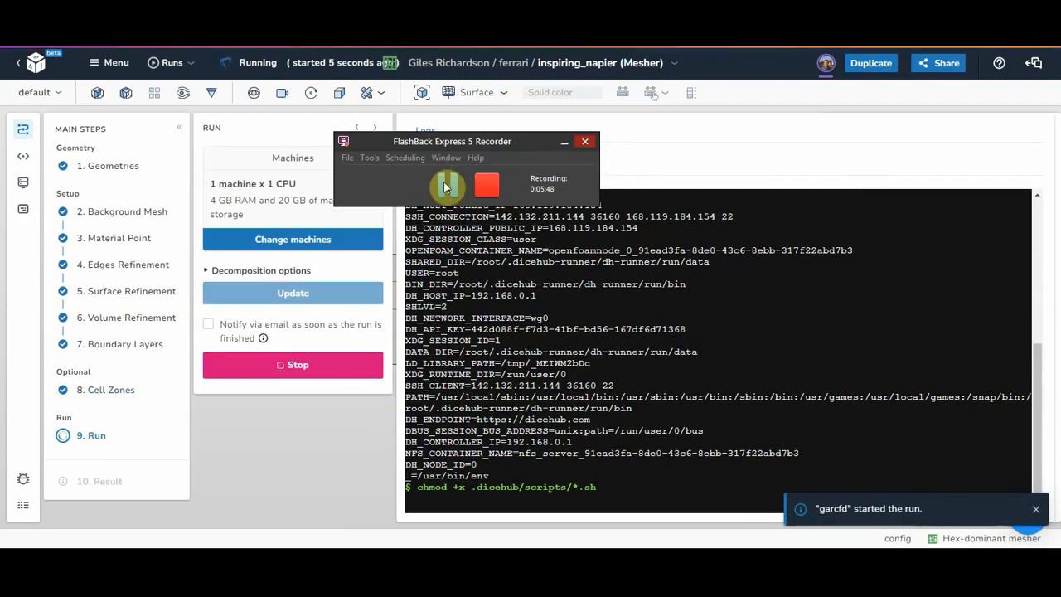
{"action": "left_click", "coordinate": [448, 184]}
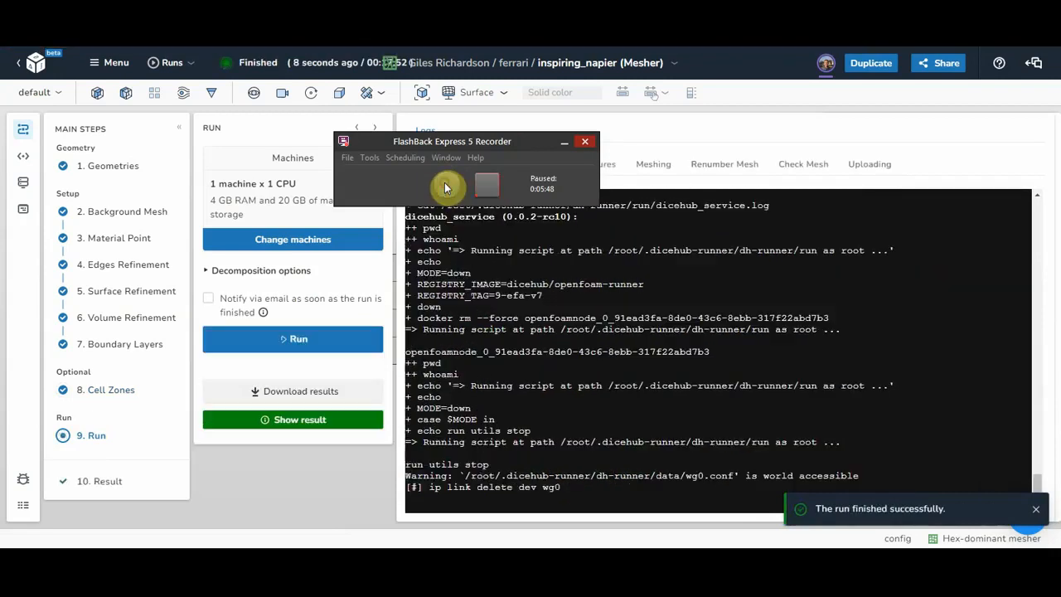
{"action": "left_click", "coordinate": [447, 184]}
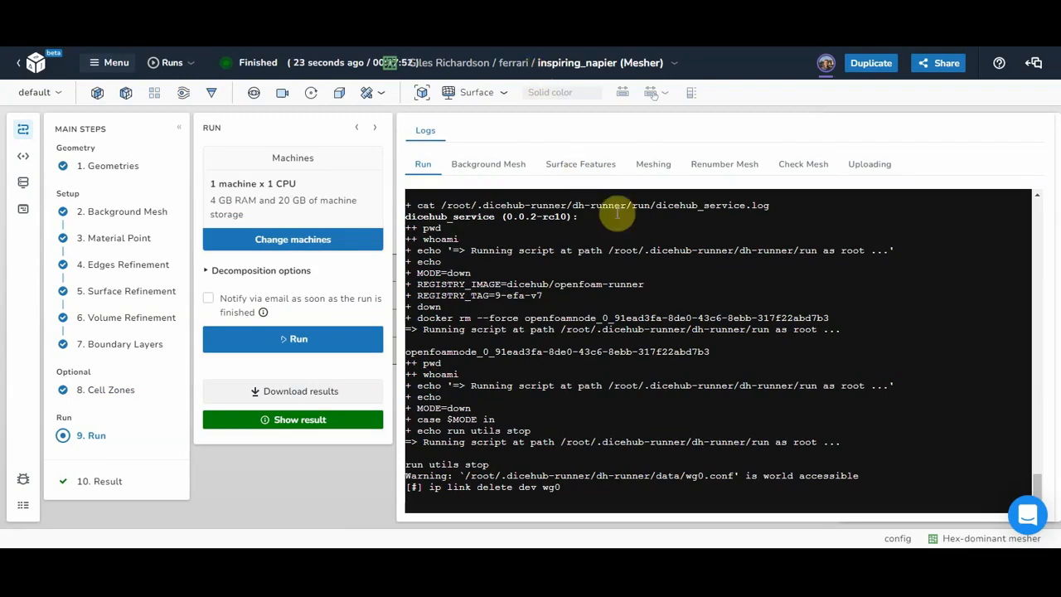
{"action": "left_click", "coordinate": [660, 173]}
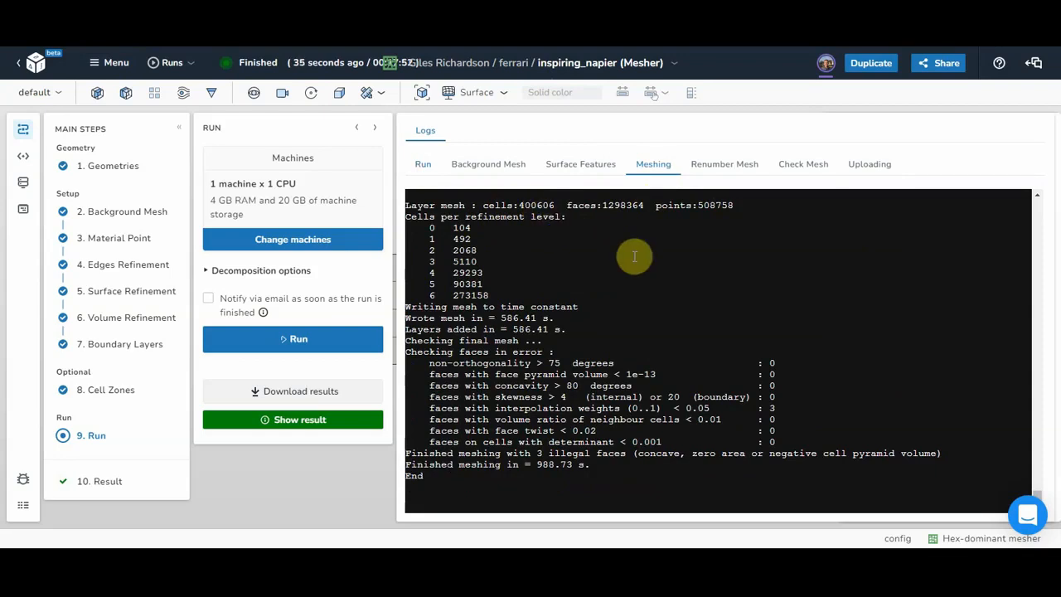
{"action": "left_click", "coordinate": [806, 167]}
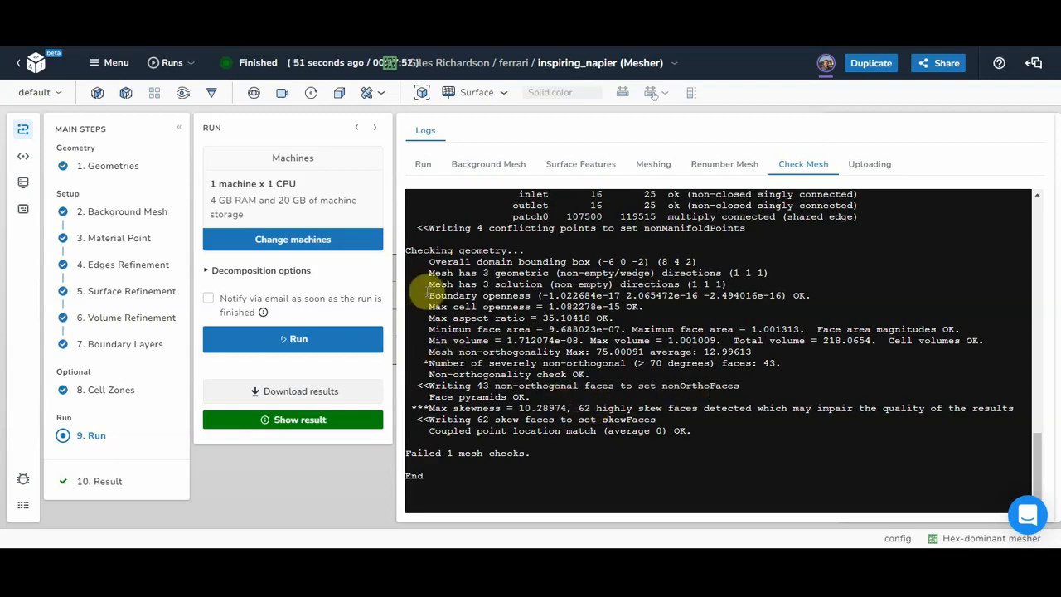
Step: Load the mesh result and apply a Z-normal slice filter through it
{"action": "left_click", "coordinate": [276, 419]}
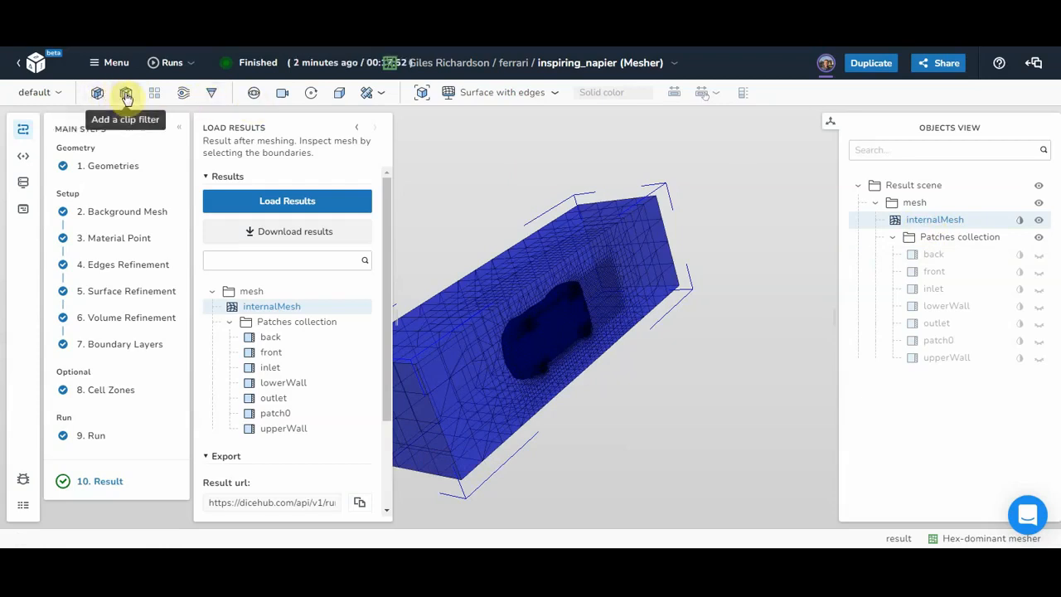
{"action": "left_click", "coordinate": [97, 94]}
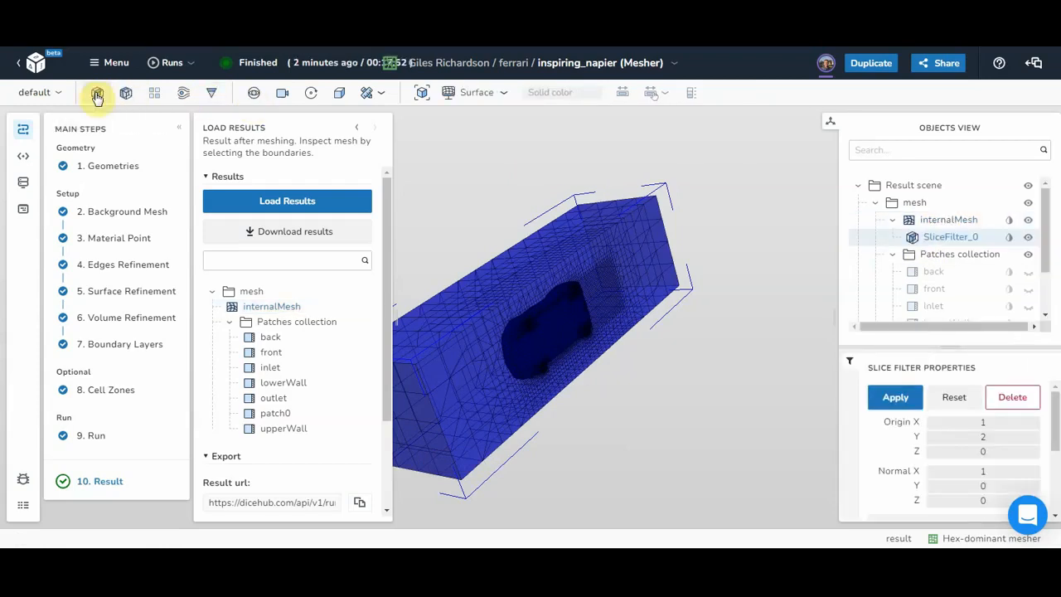
{"action": "left_click_drag", "start_coordinate": [1057, 428], "coordinate": [1057, 473]}
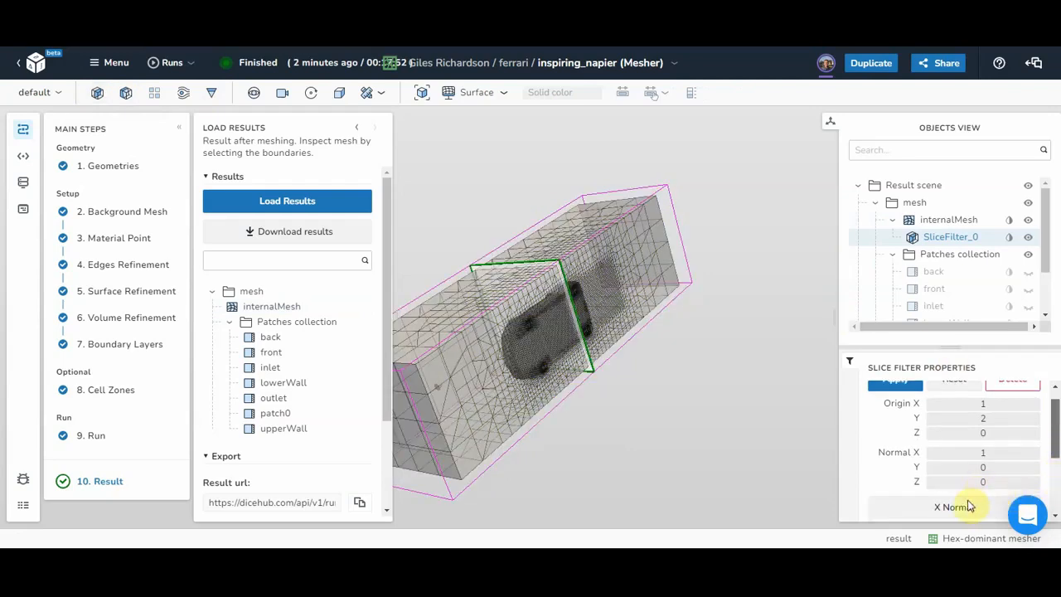
{"action": "scroll", "coordinate": [1053, 472], "scroll_direction": "down", "scroll_amount": 1}
{"action": "left_click", "coordinate": [976, 471]}
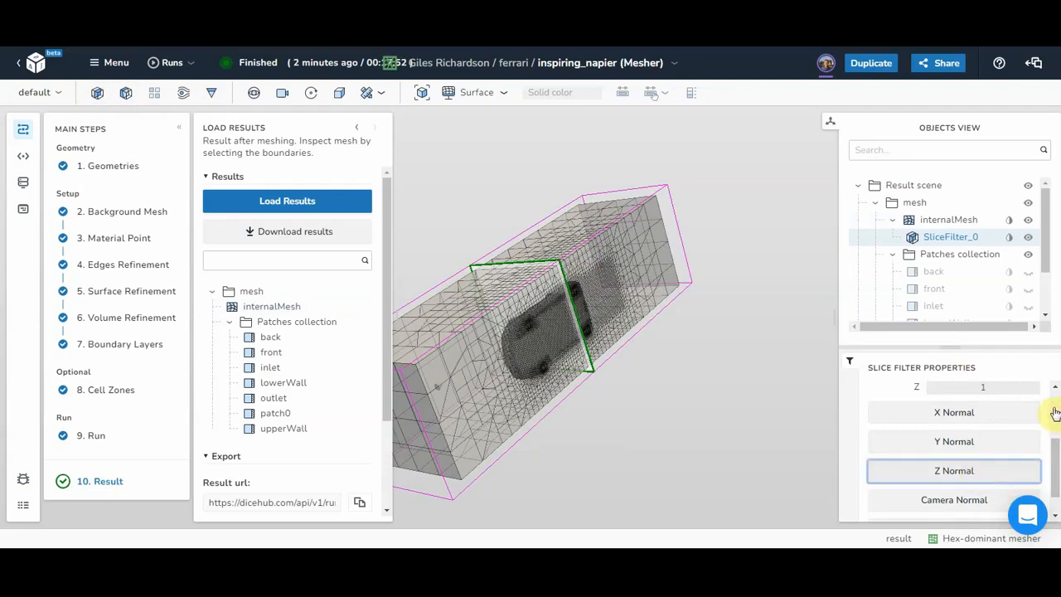
{"action": "scroll", "coordinate": [1055, 413], "scroll_direction": "up", "scroll_amount": 2}
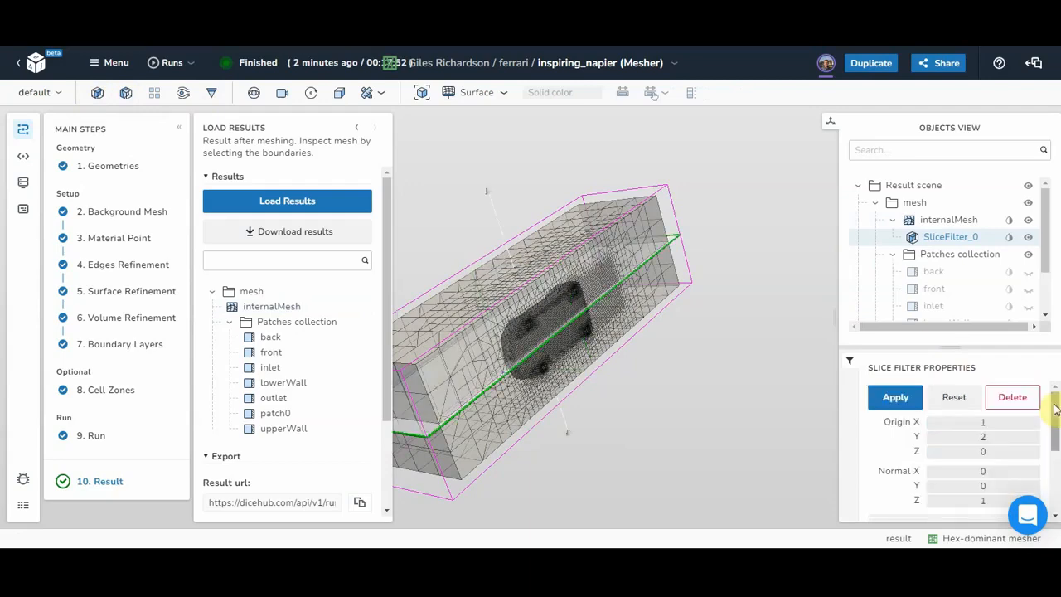
{"action": "left_click", "coordinate": [896, 400]}
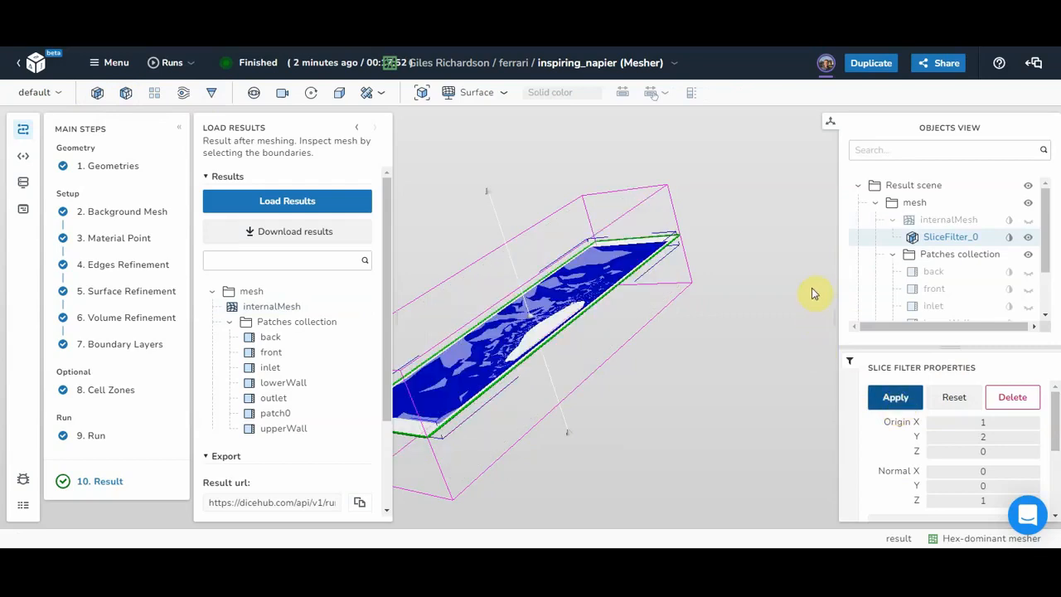
Step: Display the slice as surface with edges in light grey, then select the Result scene
{"action": "left_click", "coordinate": [479, 92]}
{"action": "left_click", "coordinate": [481, 144]}
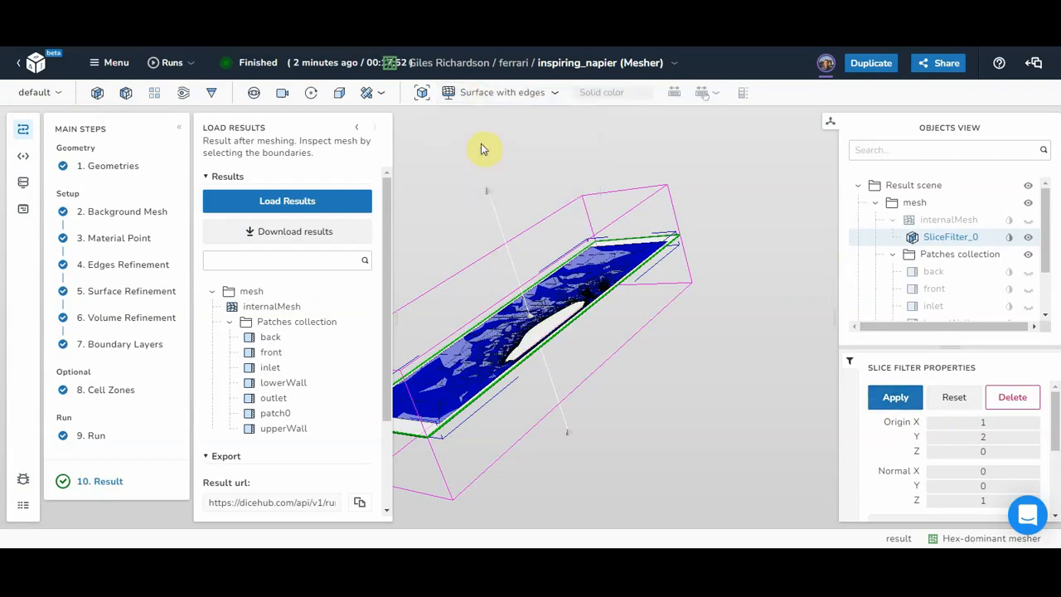
{"action": "left_click", "coordinate": [1010, 238]}
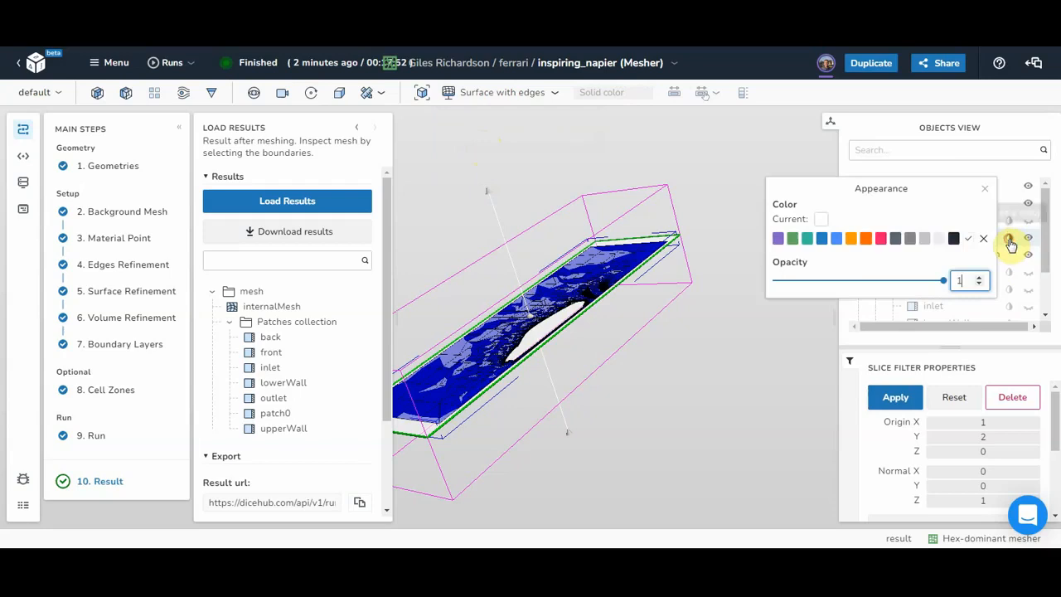
{"action": "left_click", "coordinate": [936, 240]}
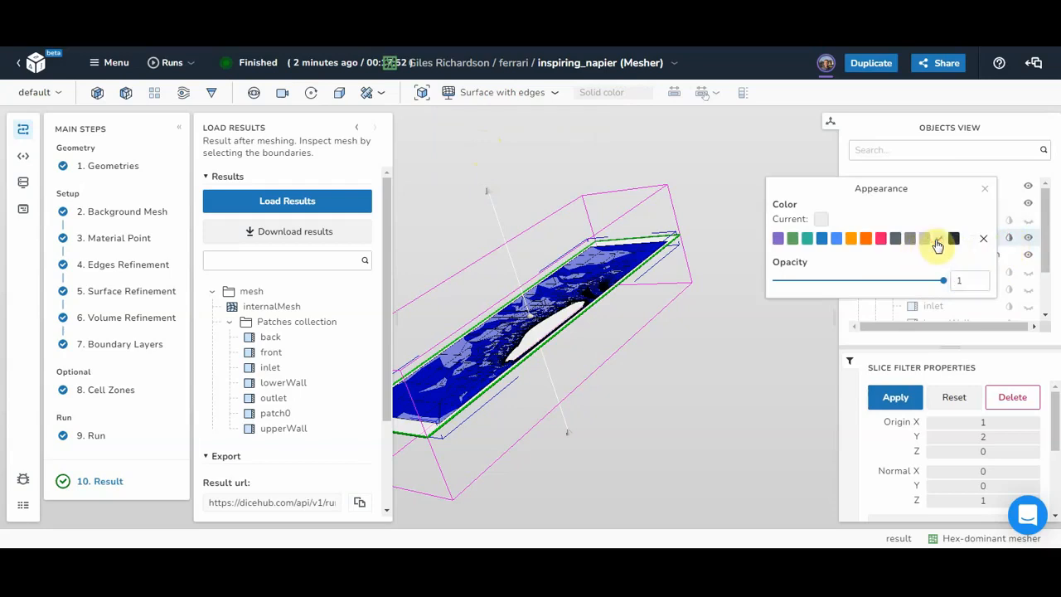
{"action": "left_click", "coordinate": [987, 194]}
{"action": "left_click", "coordinate": [898, 398]}
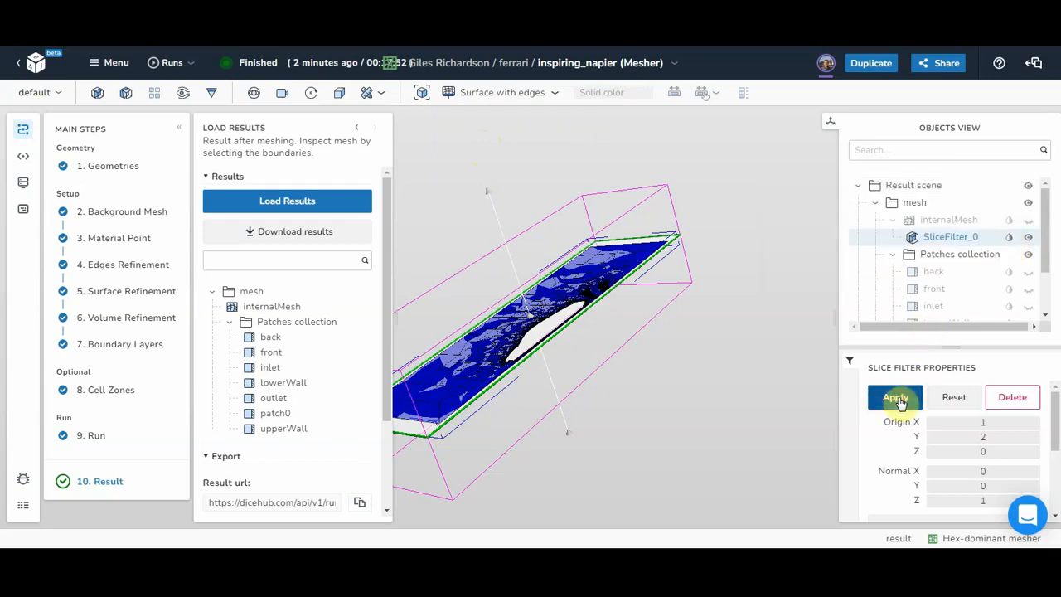
{"action": "left_click", "coordinate": [911, 187]}
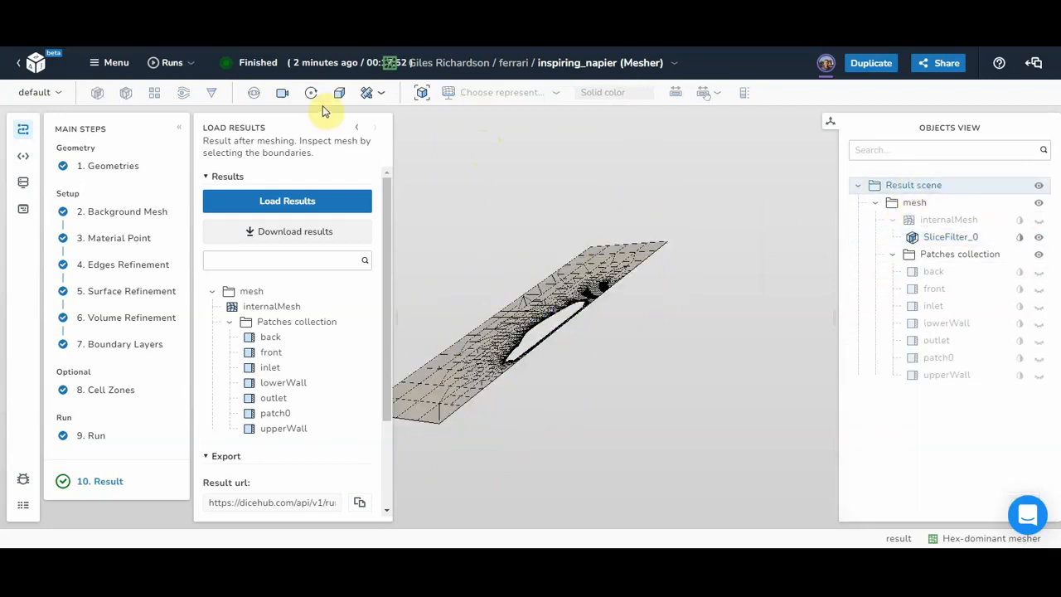
Step: View the mesh from −Z, collapse the steps list, and zoom to fit the slice
{"action": "left_click", "coordinate": [282, 92]}
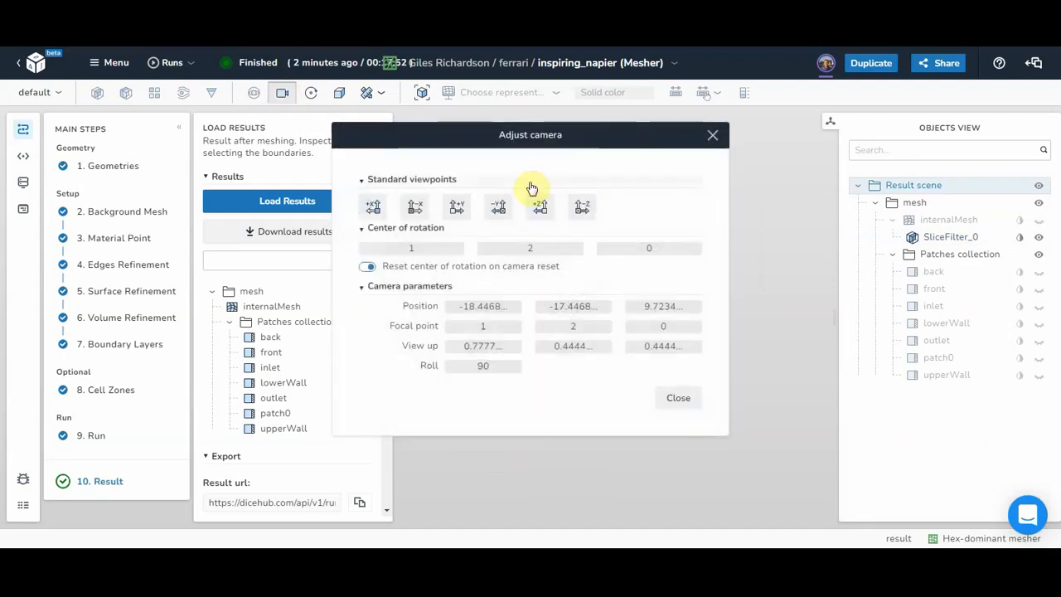
{"action": "left_click", "coordinate": [582, 206]}
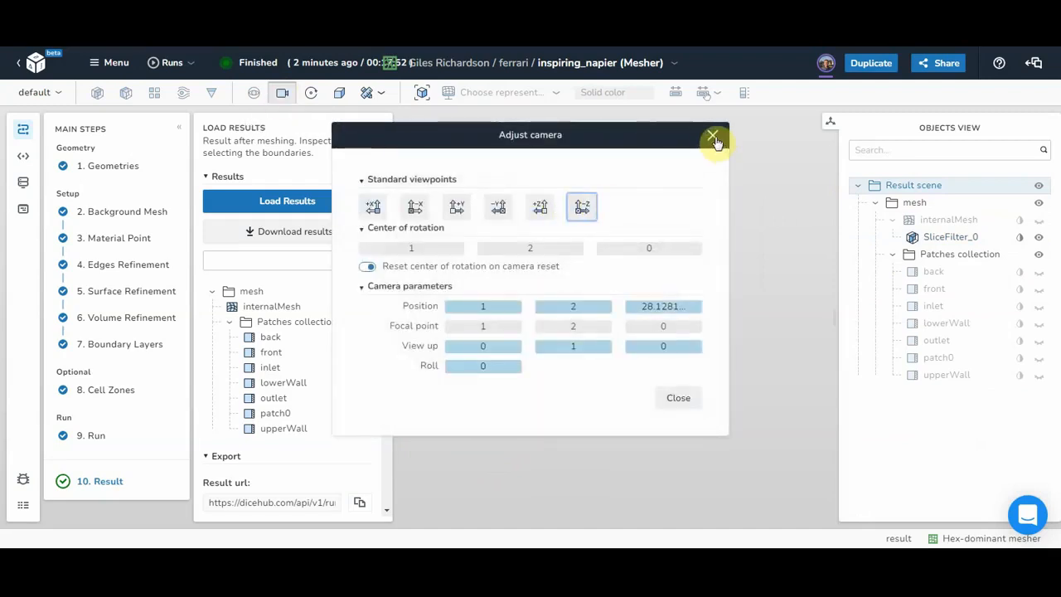
{"action": "left_click", "coordinate": [714, 136]}
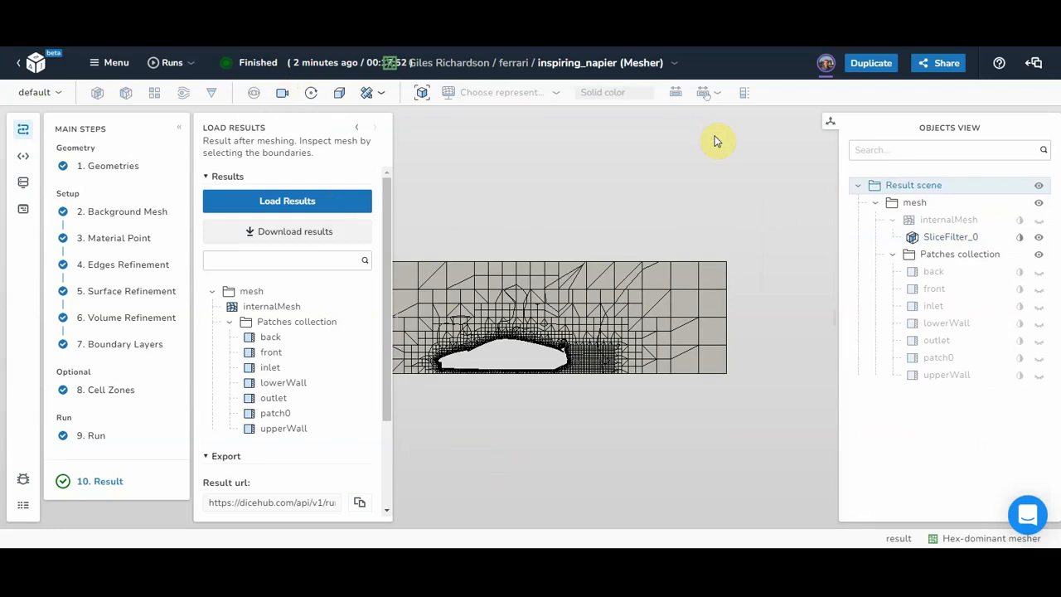
{"action": "left_click", "coordinate": [178, 127]}
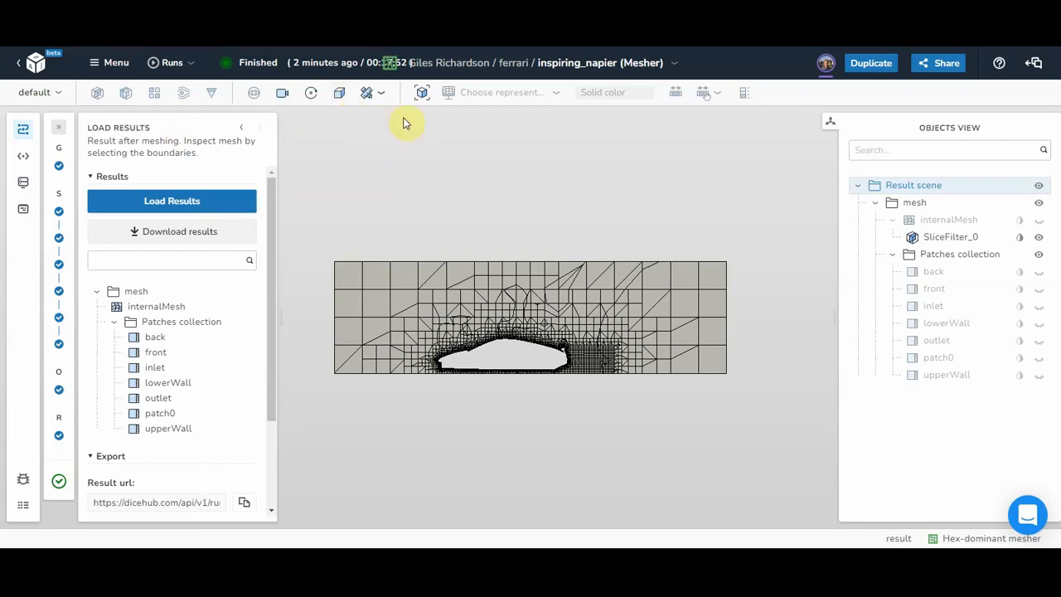
{"action": "left_click", "coordinate": [421, 93]}
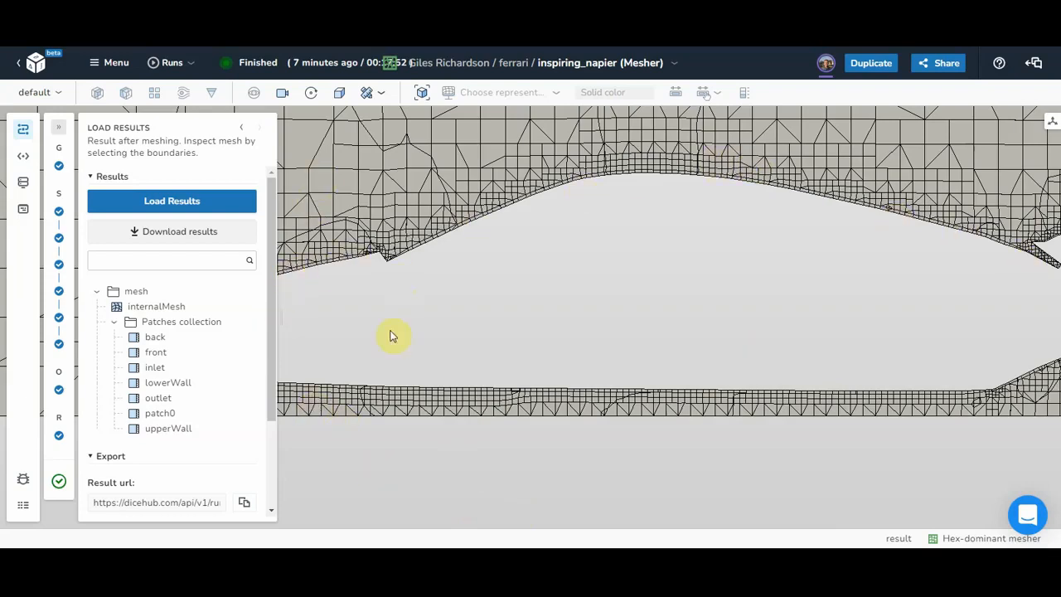
{"action": "left_click", "coordinate": [422, 94]}
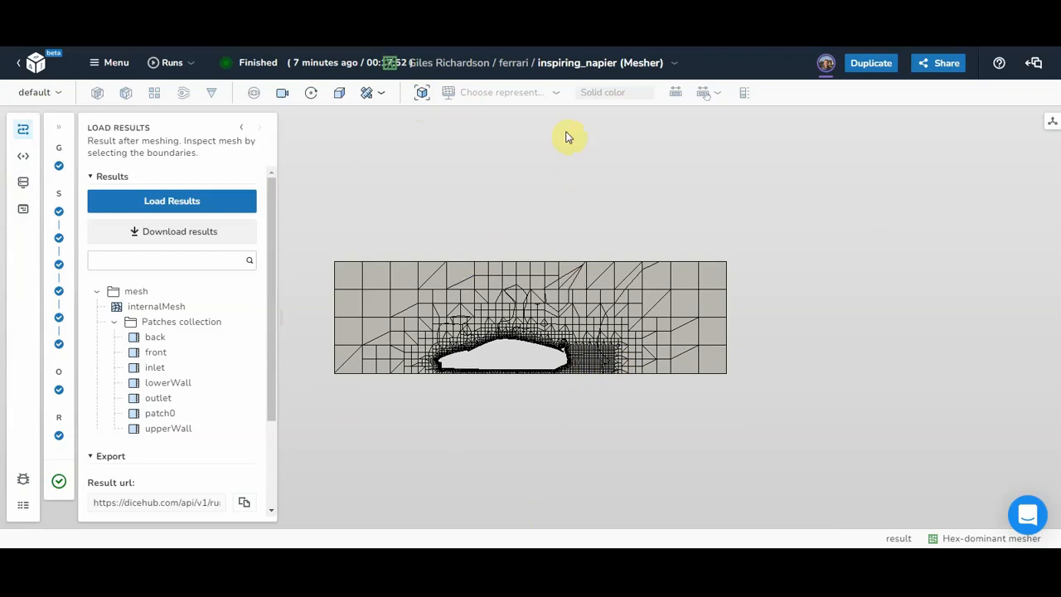
{"action": "left_click", "coordinate": [1051, 122]}
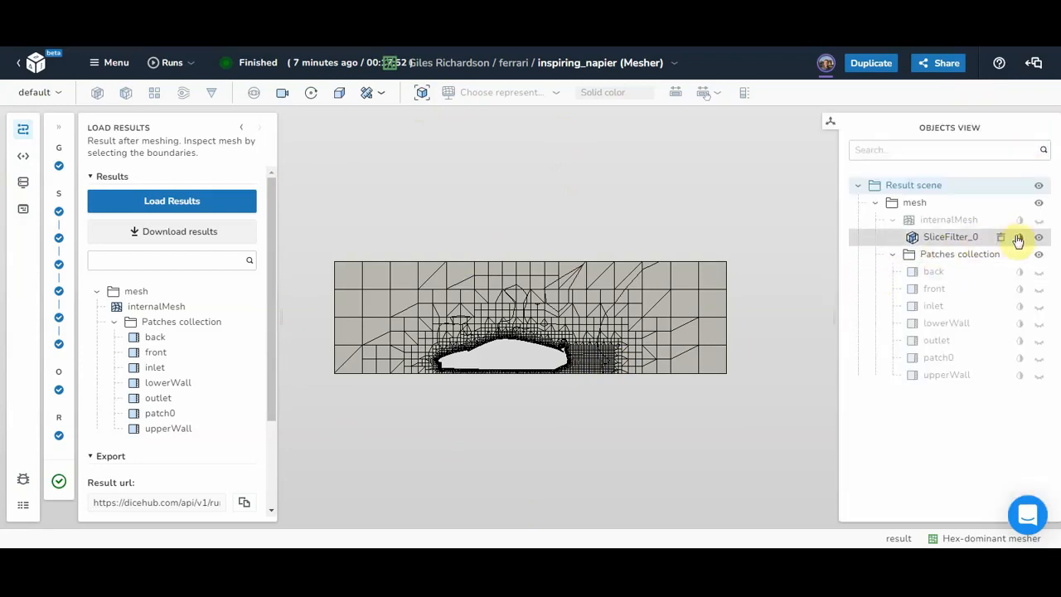
Step: Show patch0, hide SliceFilter_0, and fit and orbit the car in view
{"action": "left_click", "coordinate": [1039, 361]}
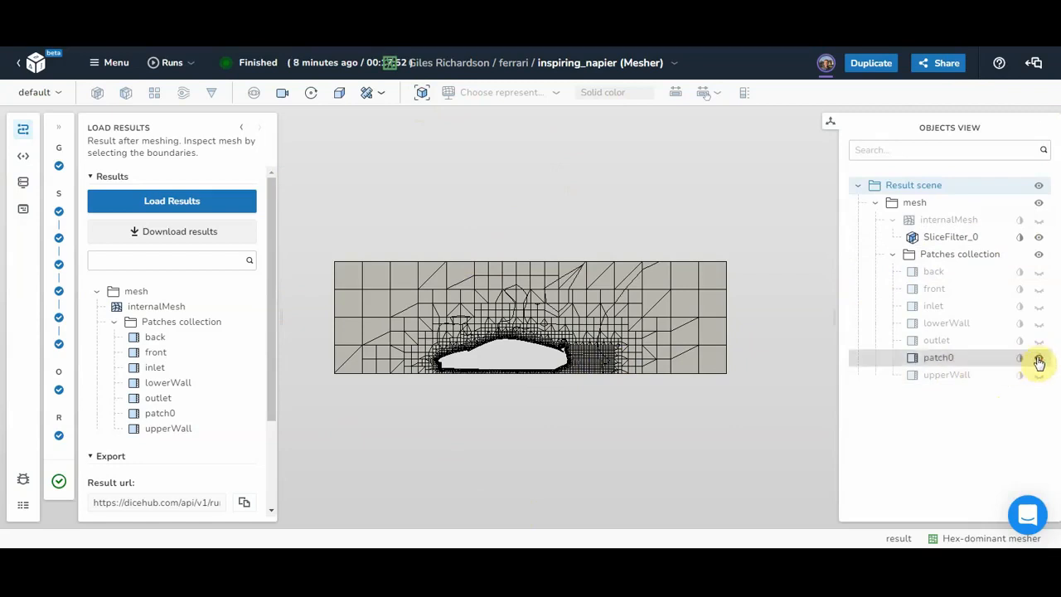
{"action": "left_click", "coordinate": [912, 357]}
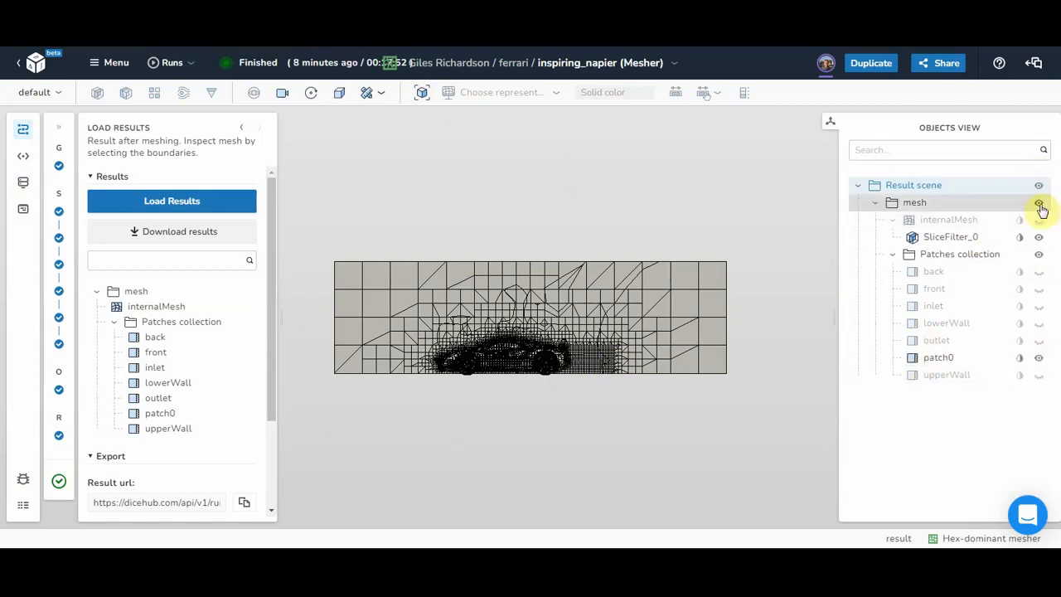
{"action": "left_click", "coordinate": [1040, 238]}
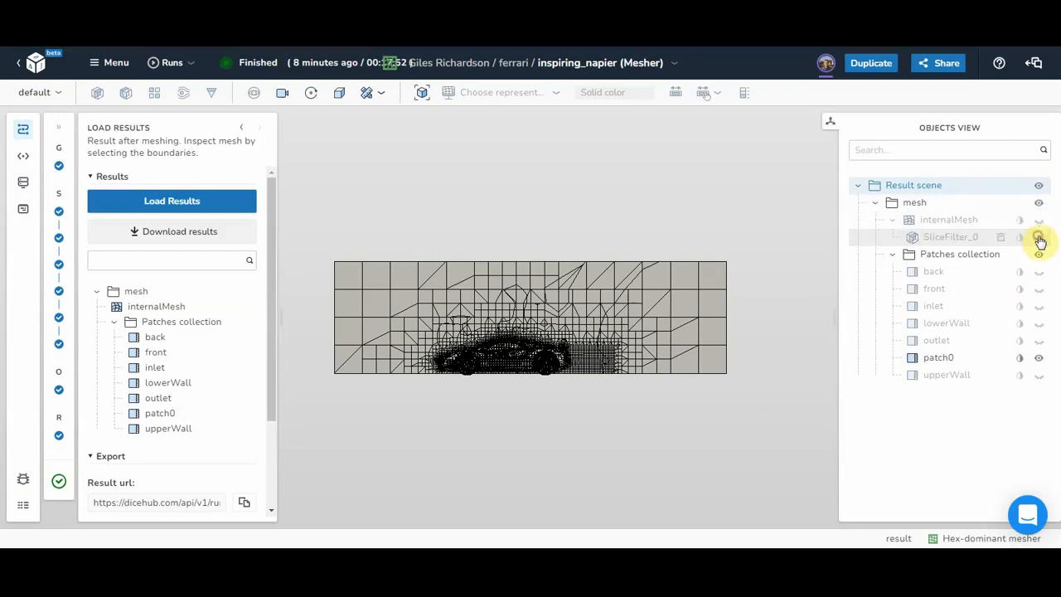
{"action": "left_click", "coordinate": [422, 94]}
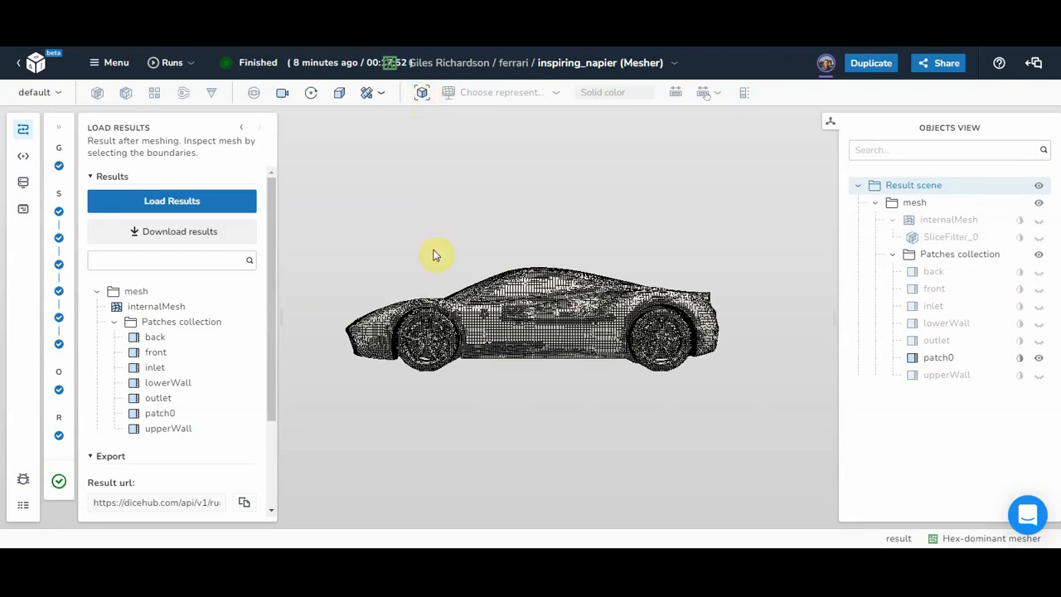
{"action": "left_click_drag", "start_coordinate": [442, 286], "coordinate": [524, 305]}
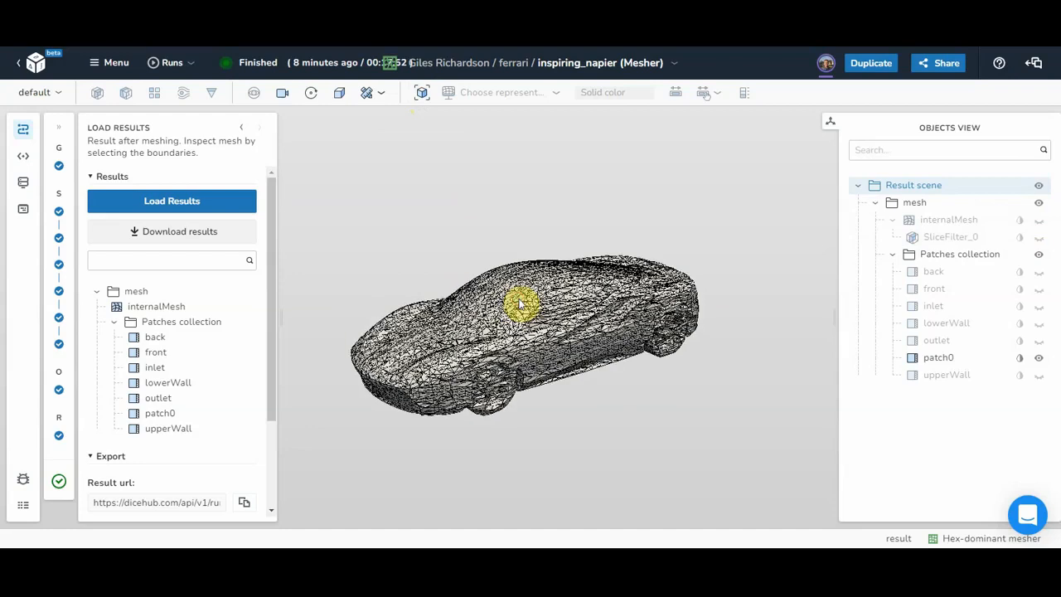
{"action": "left_click", "coordinate": [422, 96]}
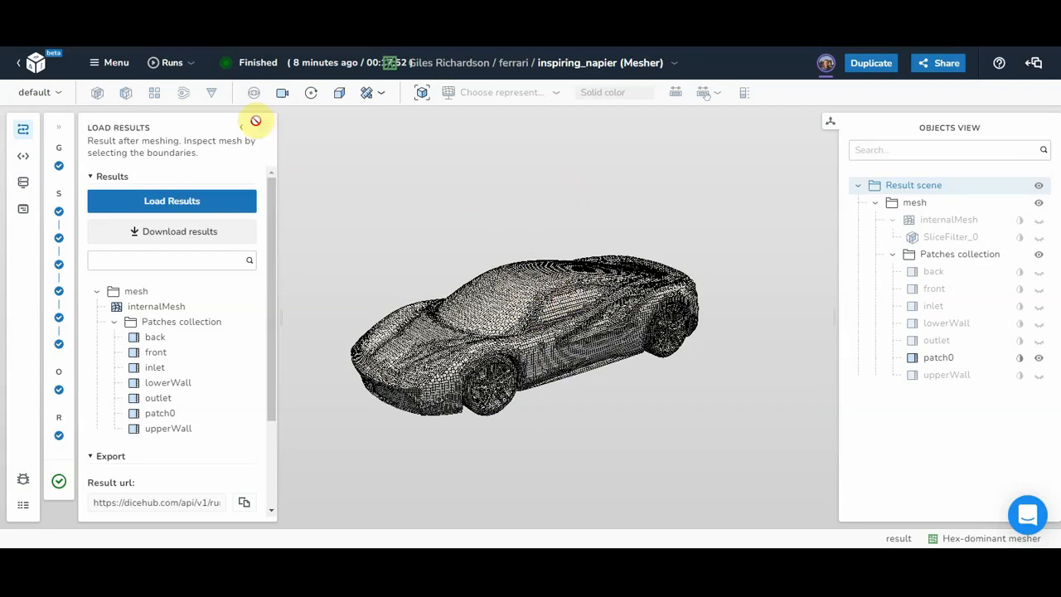
{"action": "left_click", "coordinate": [282, 92]}
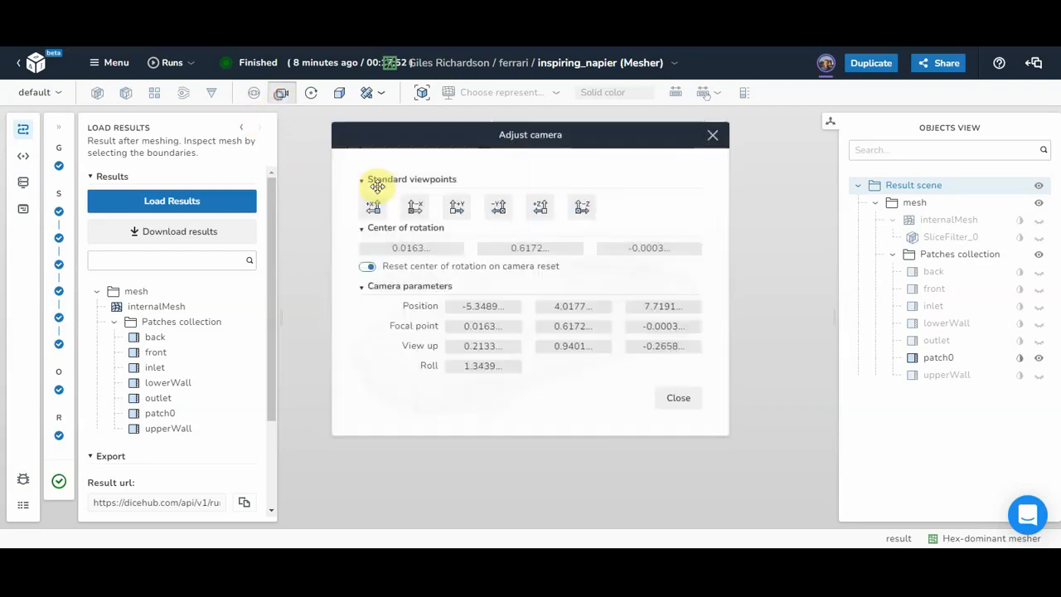
Step: Set the camera Position Z to 6 and toggle parallel projection on and off
{"action": "left_click", "coordinate": [664, 306]}
{"action": "type", "text": "6"}
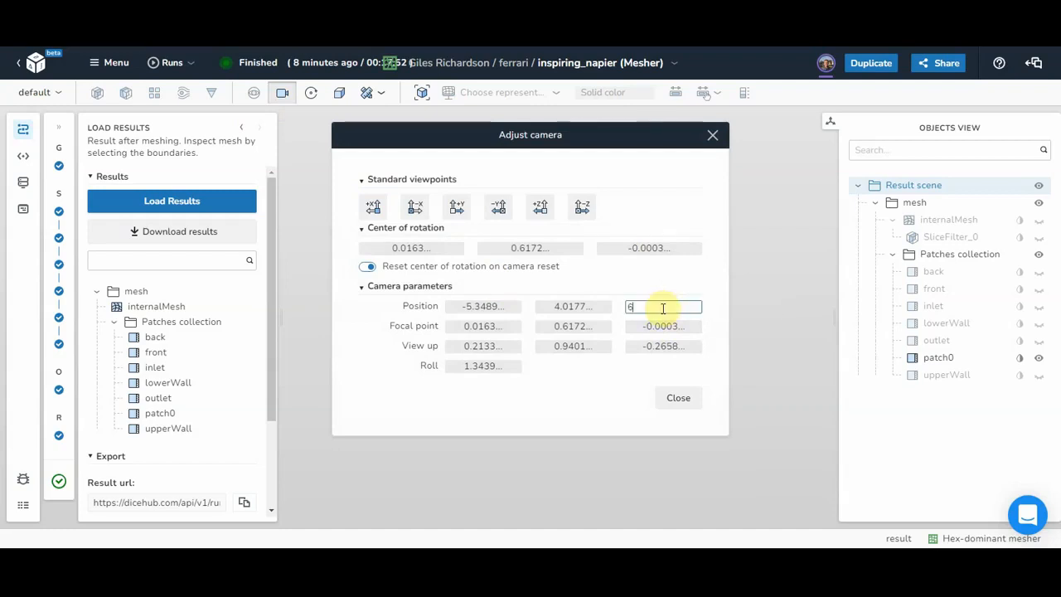
{"action": "key", "text": "Return"}
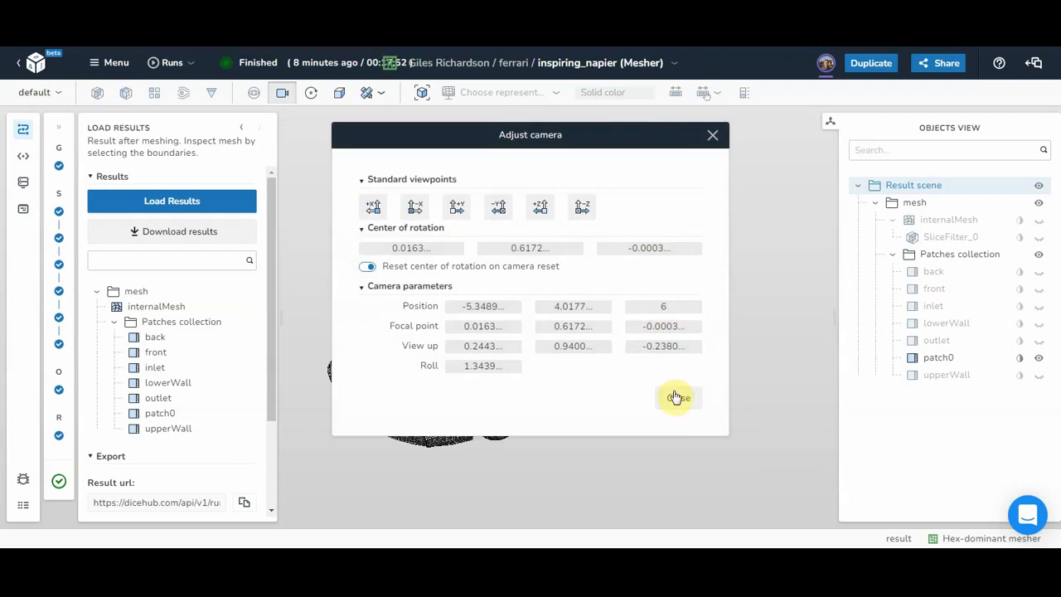
{"action": "left_click", "coordinate": [675, 398]}
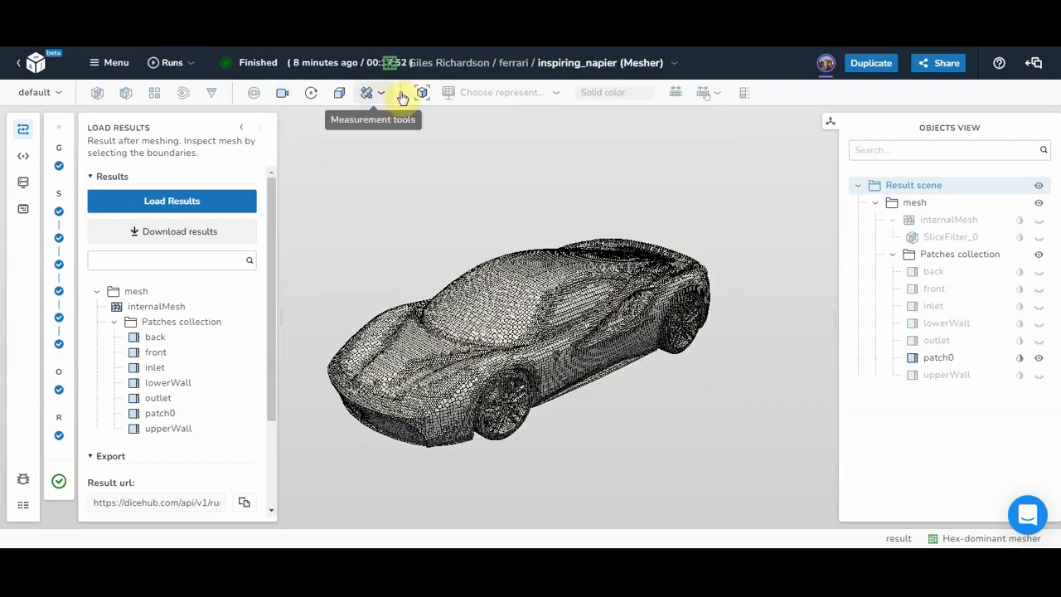
{"action": "left_click", "coordinate": [340, 97]}
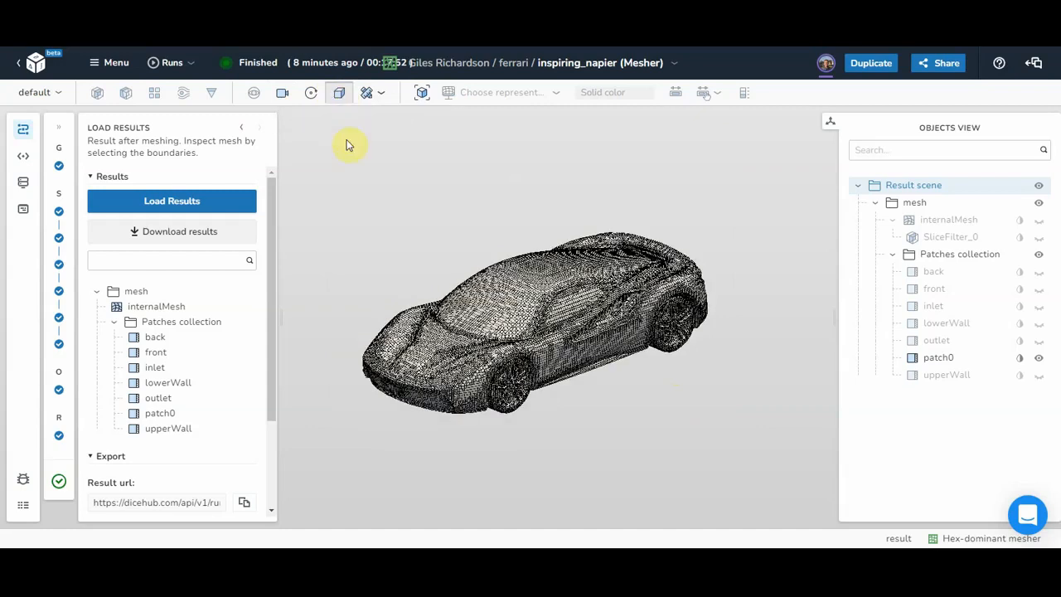
{"action": "left_click", "coordinate": [337, 95]}
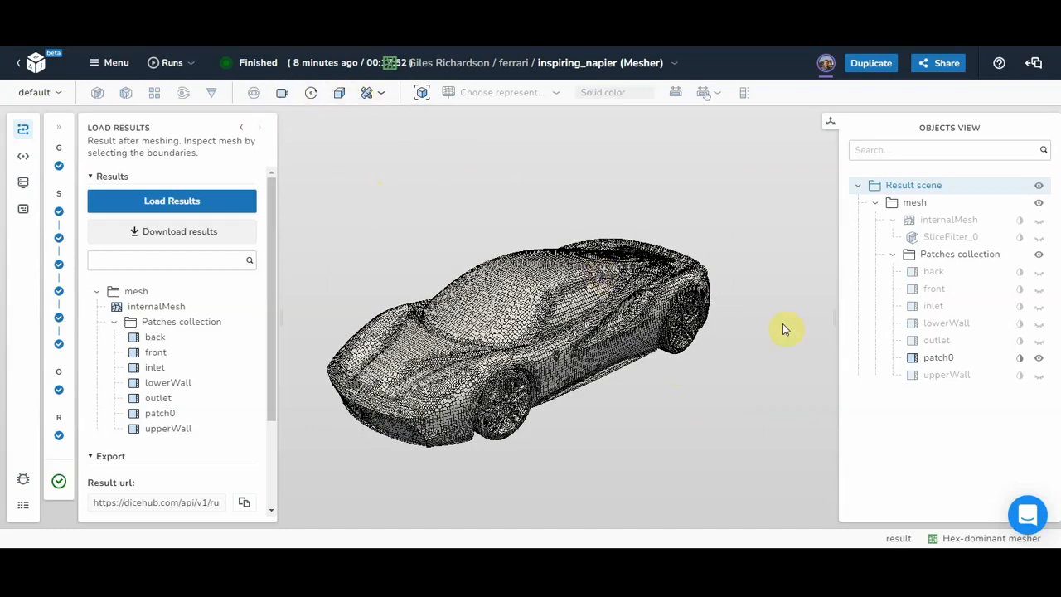
Step: Move the camera to Position Z 4 and orbit around the car's surface mesh
{"action": "left_click", "coordinate": [282, 92]}
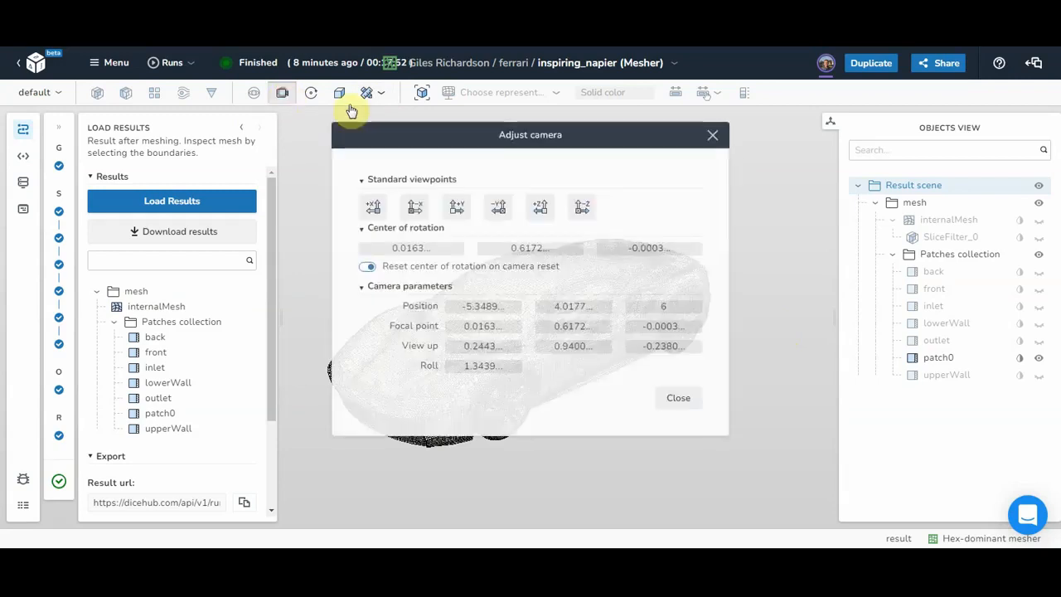
{"action": "double_click", "coordinate": [671, 308]}
{"action": "type", "text": "4"}
{"action": "key", "text": "Return"}
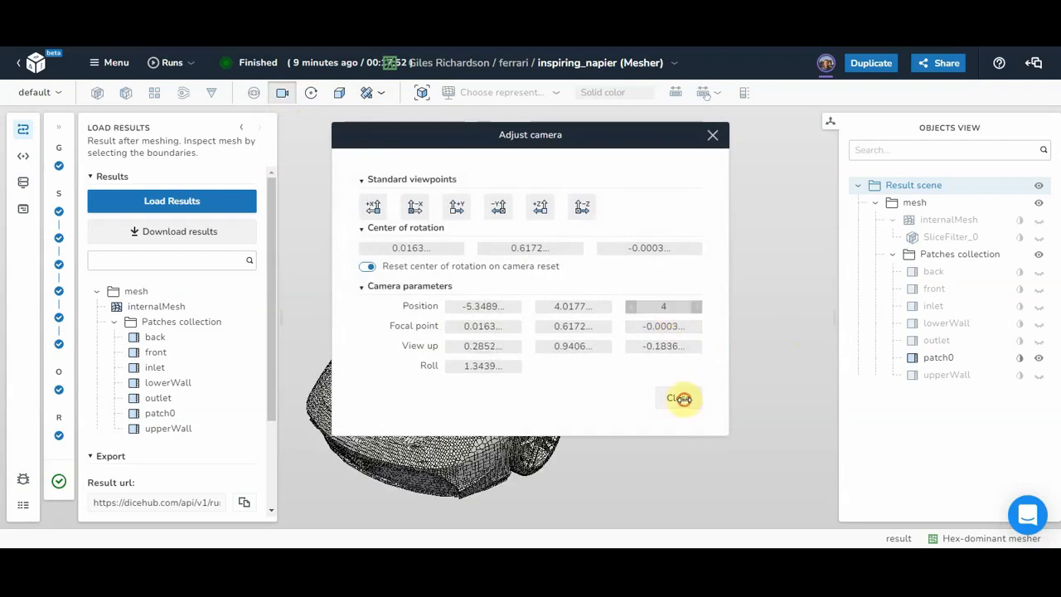
{"action": "left_click", "coordinate": [679, 399]}
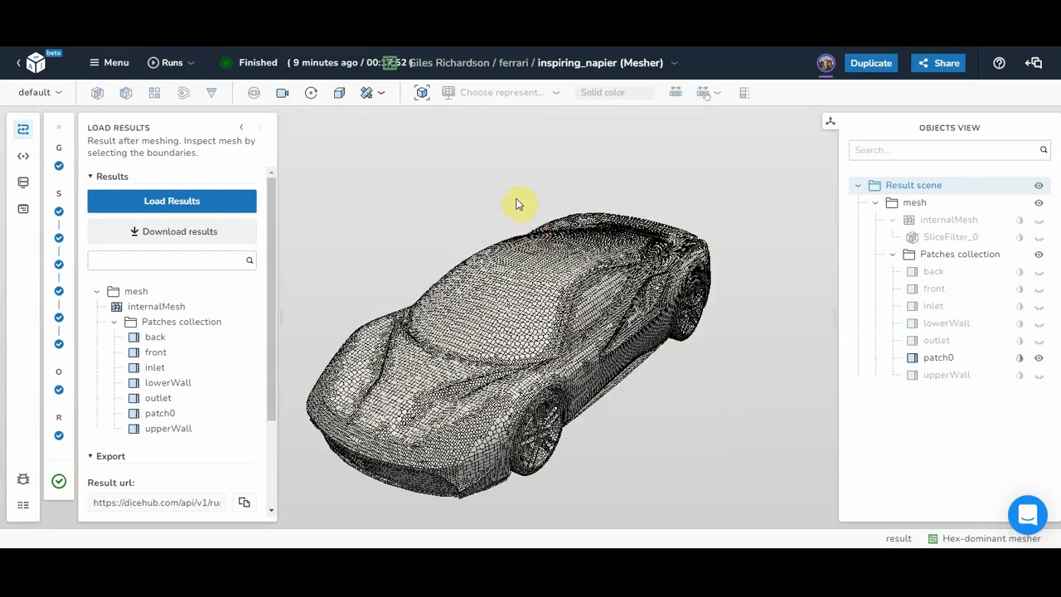
{"action": "left_click_drag", "start_coordinate": [450, 356], "coordinate": [582, 326]}
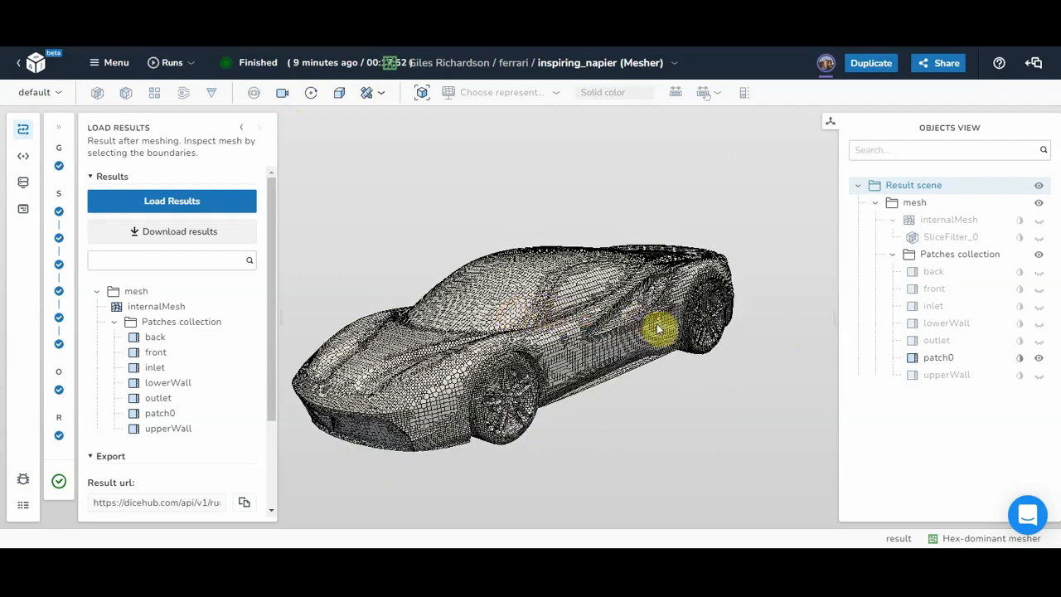
{"action": "left_click_drag", "start_coordinate": [658, 330], "coordinate": [662, 335]}
{"action": "left_click_drag", "start_coordinate": [572, 312], "coordinate": [622, 303]}
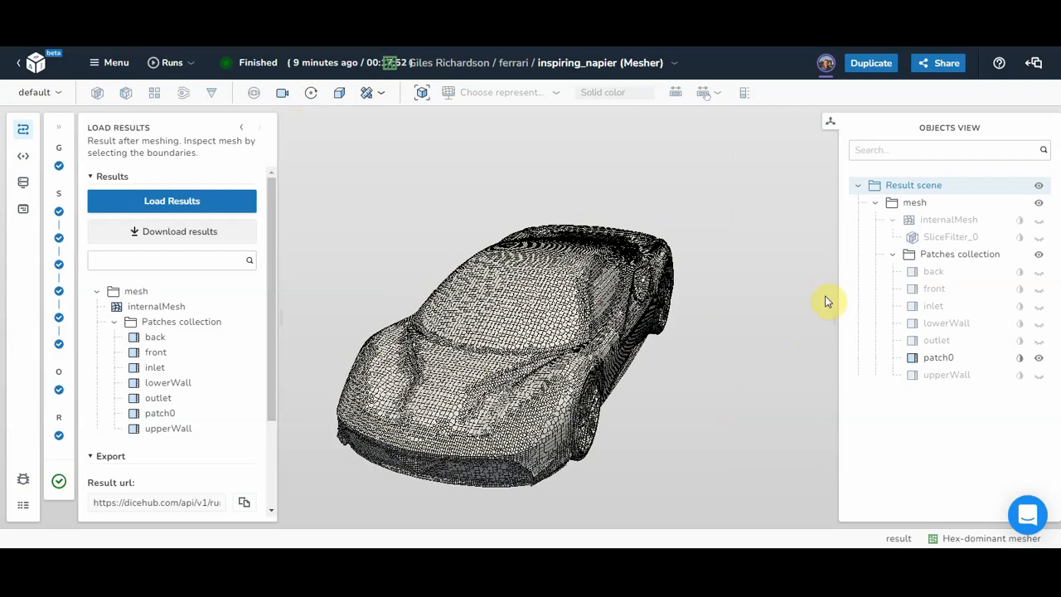
{"action": "left_click", "coordinate": [529, 257]}
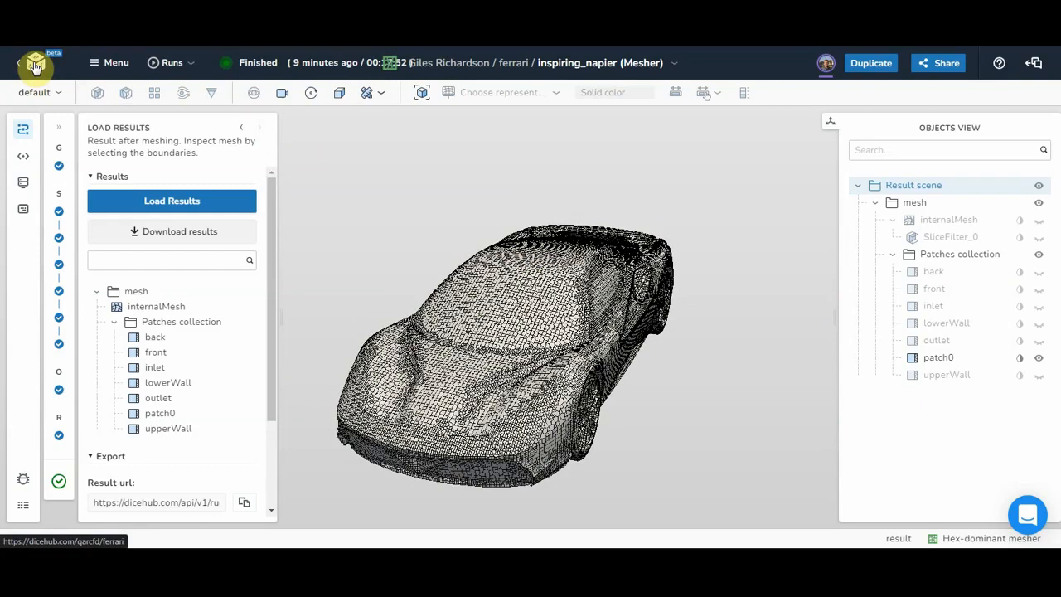
Step: Return to the ferrari project page and scroll down to the inspiring_napier mesher app
{"action": "left_click", "coordinate": [116, 64]}
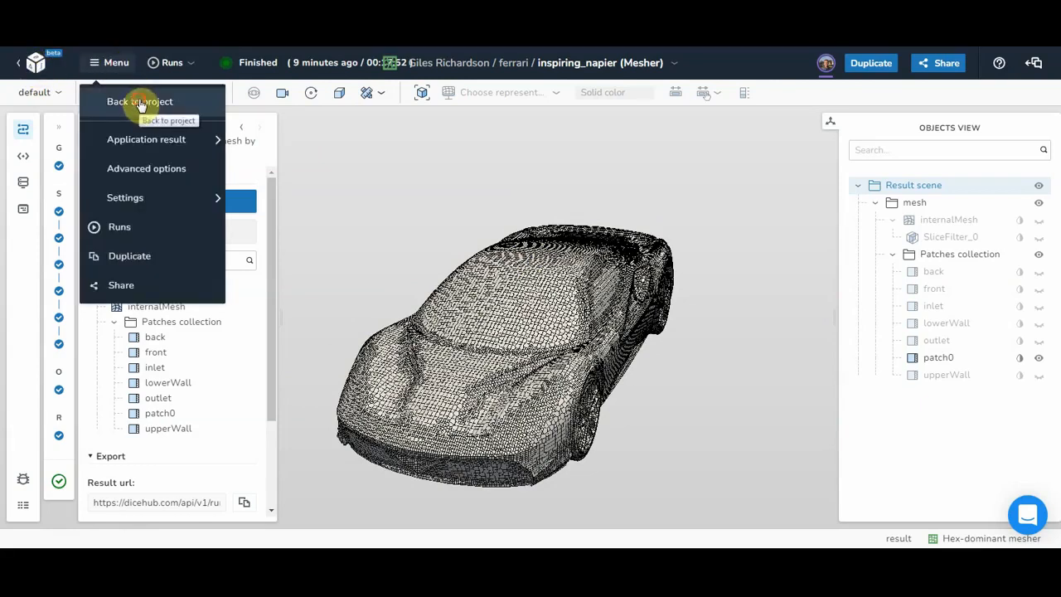
{"action": "left_click", "coordinate": [140, 102]}
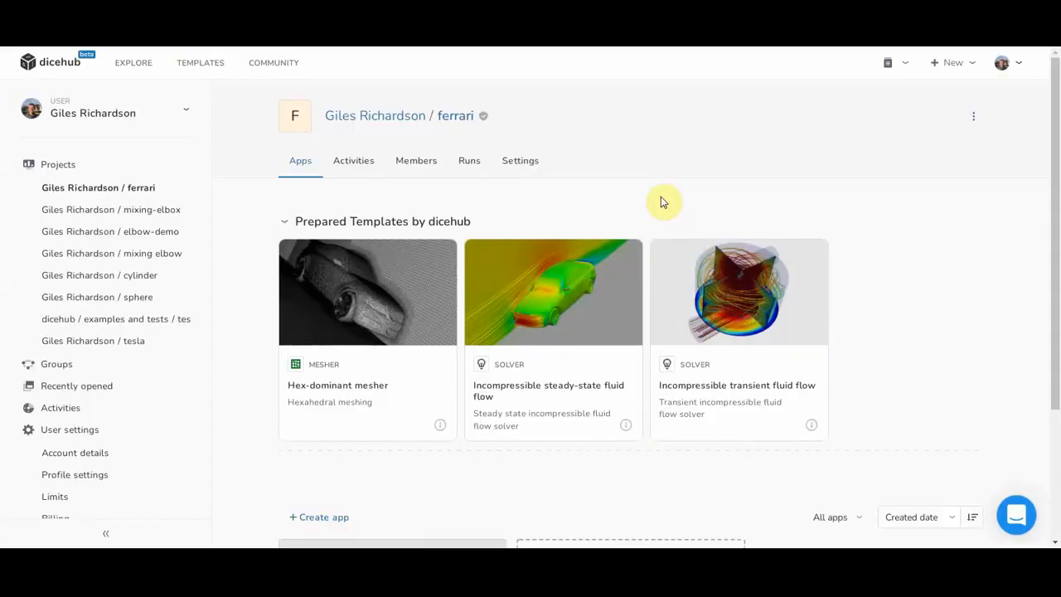
{"action": "left_click_drag", "start_coordinate": [1054, 202], "coordinate": [1055, 388]}
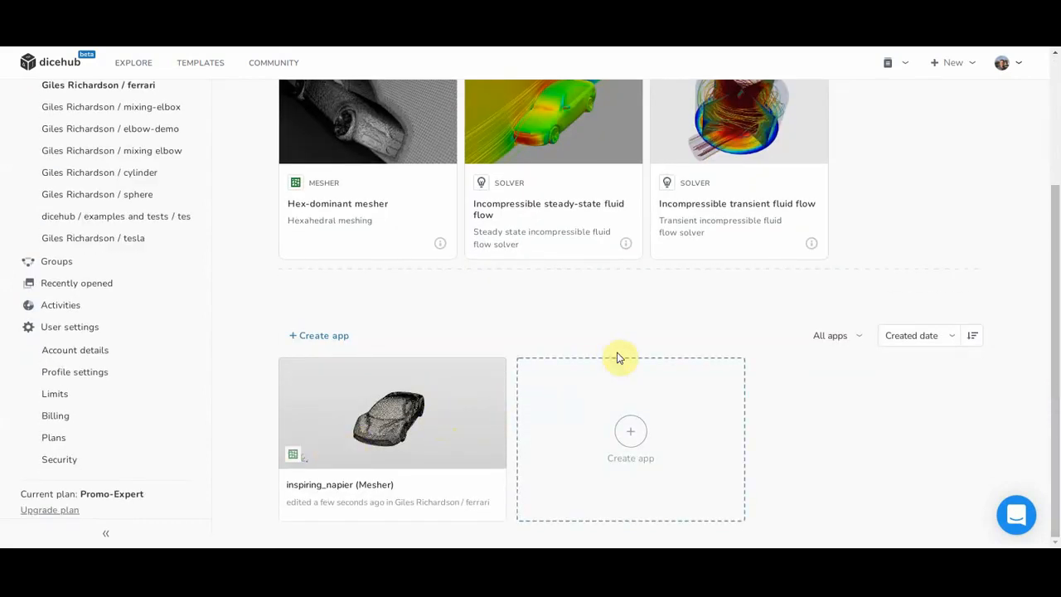
{"action": "mouse_move", "coordinate": [550, 161]}
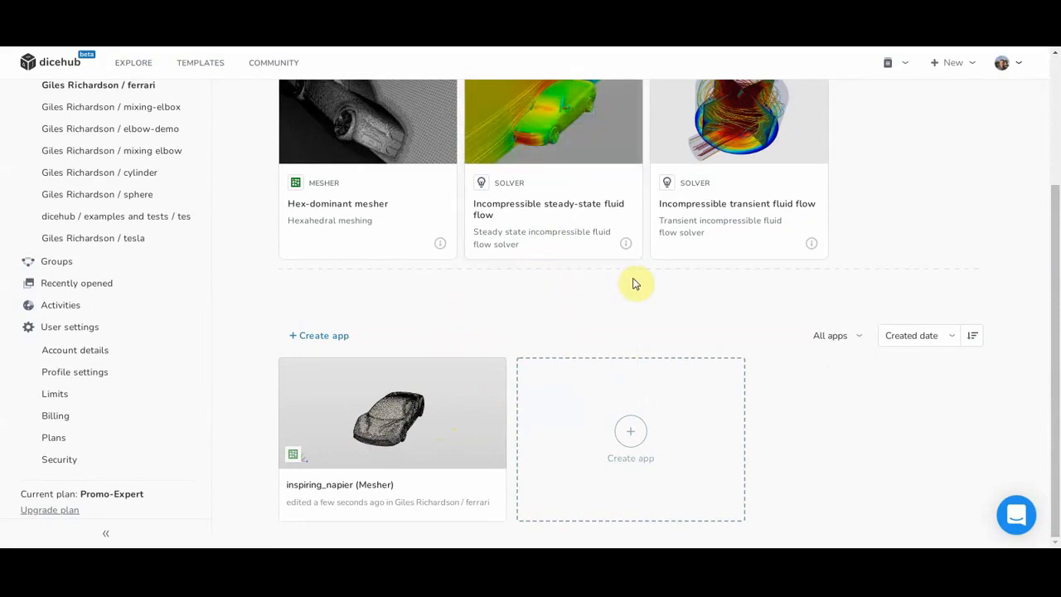
{"action": "left_click", "coordinate": [769, 557]}
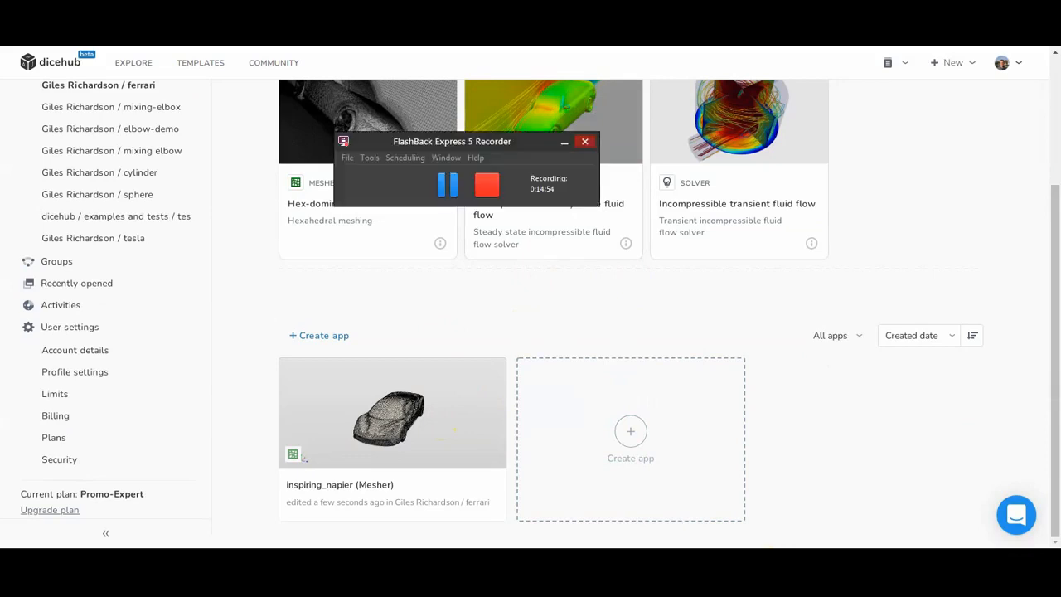